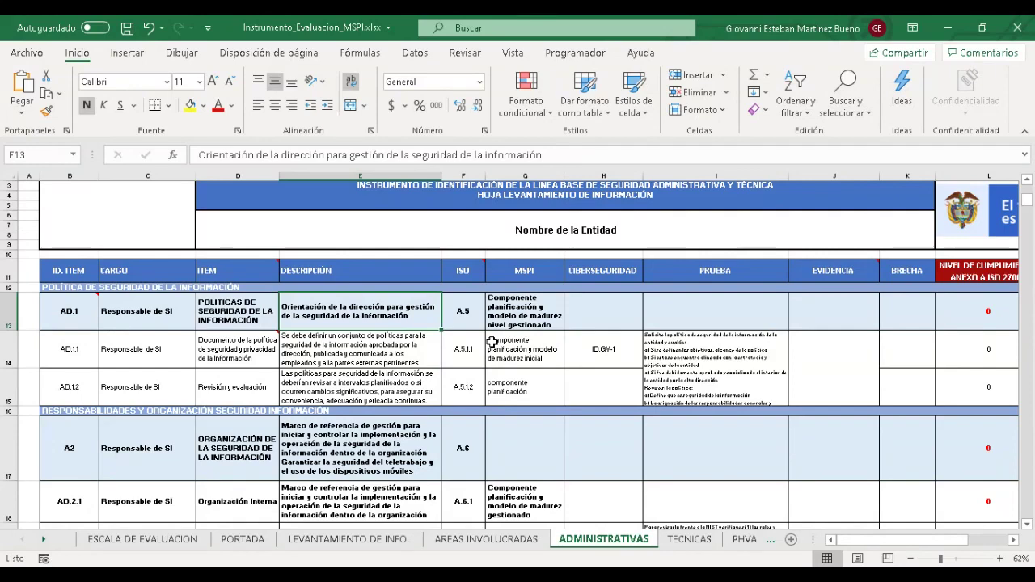
Step: On the ESCALA DE EVALUACION sheet, examine the control rating scale from Inexistente through Repetible and their scores
click(186, 540)
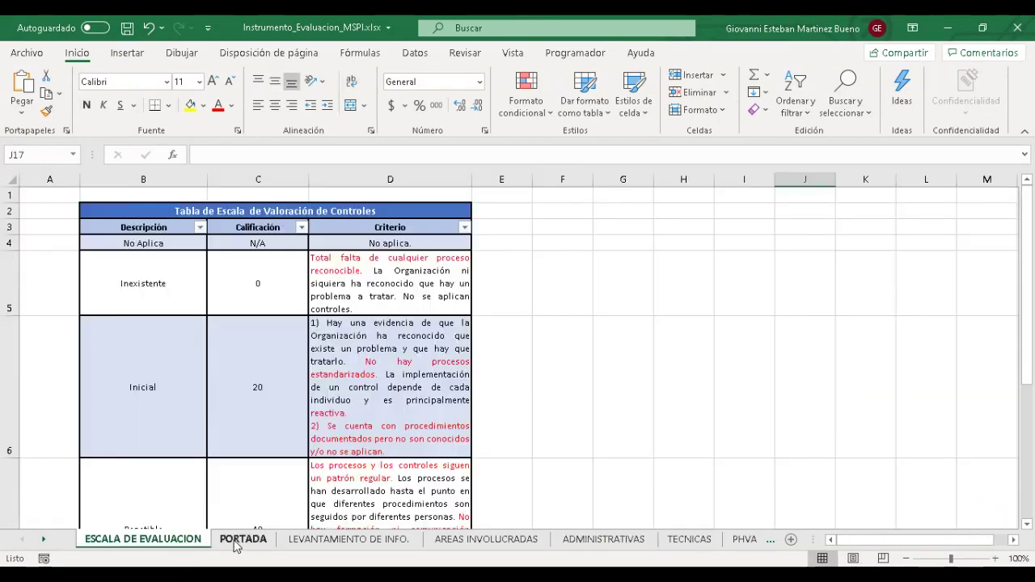
click(270, 273)
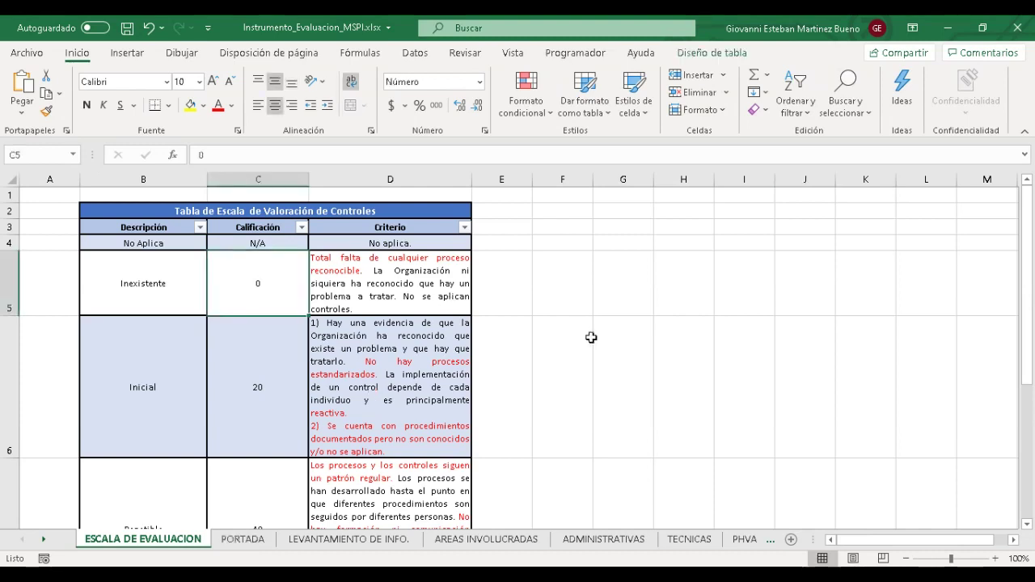
key(Down)
key(Down)
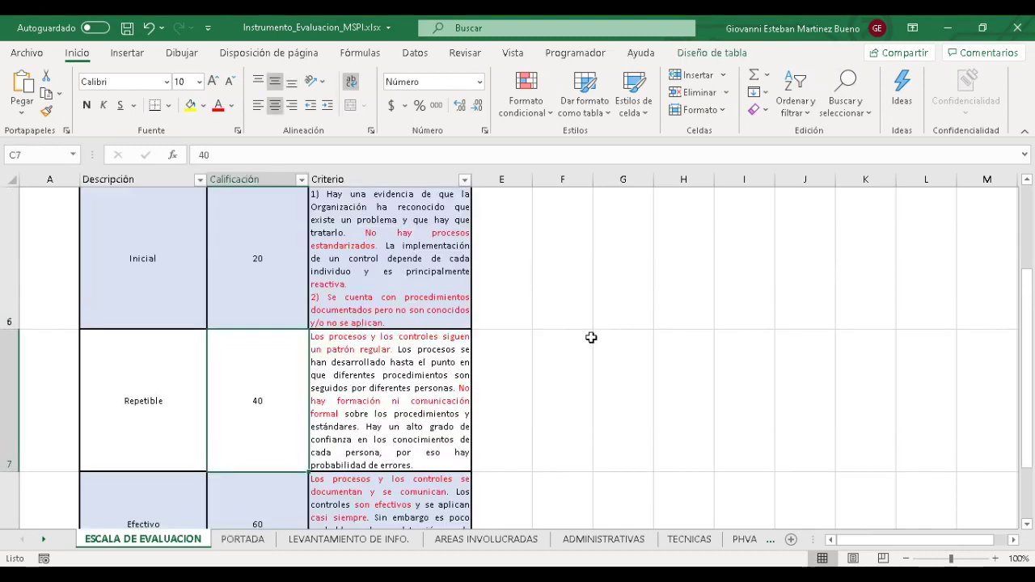
key(Left)
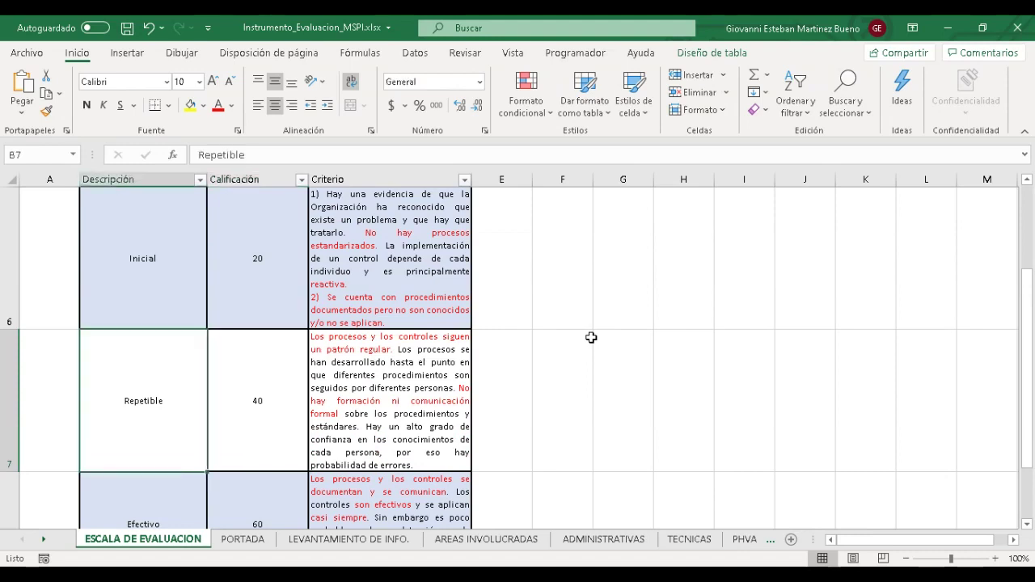
key(Right)
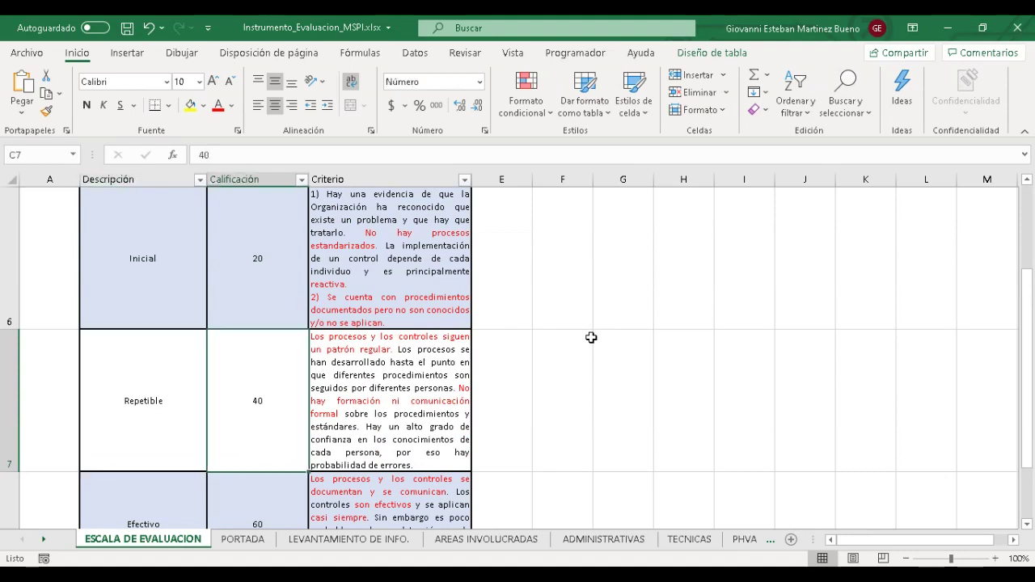
key(Up)
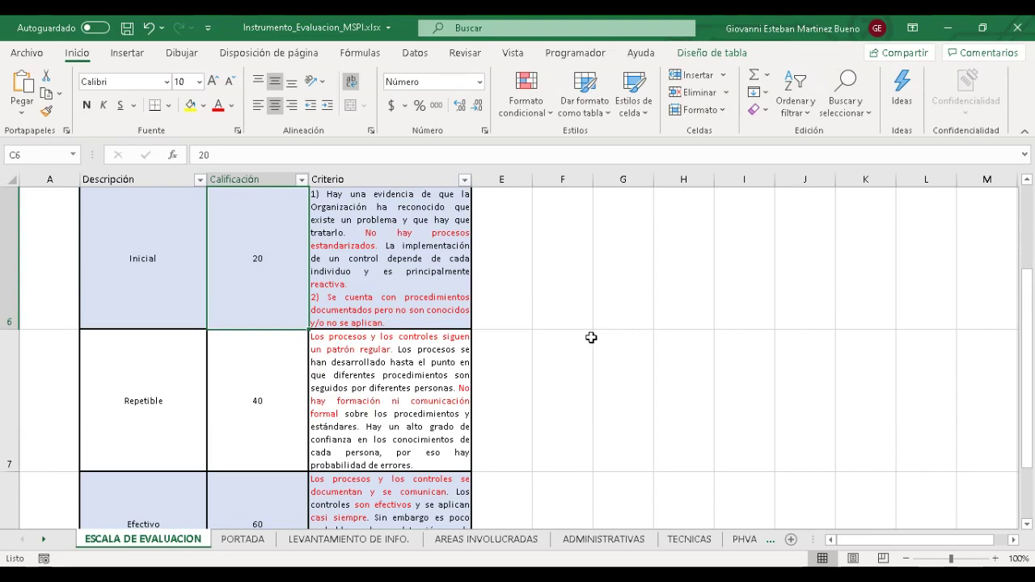
Step: On the PORTADA sheet, review the control effectiveness table's current-rating formulas and its list of domains from A.5 to A.18
click(239, 543)
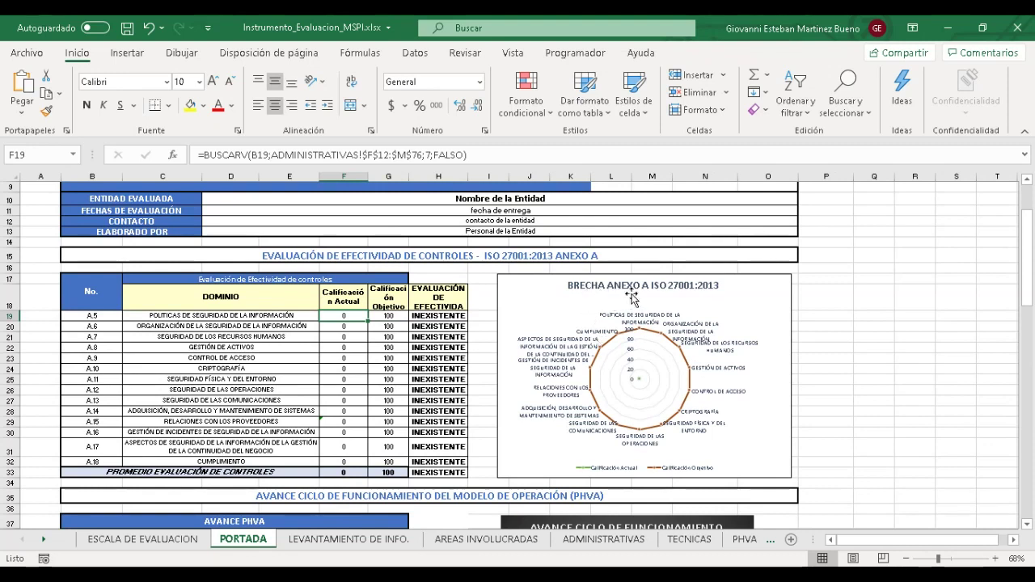
click(351, 359)
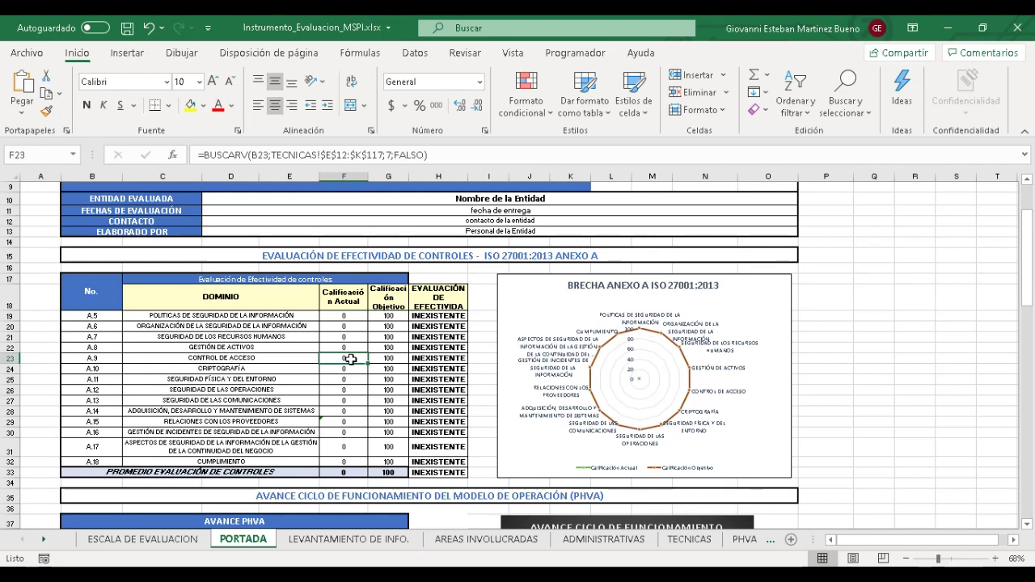
click(198, 317)
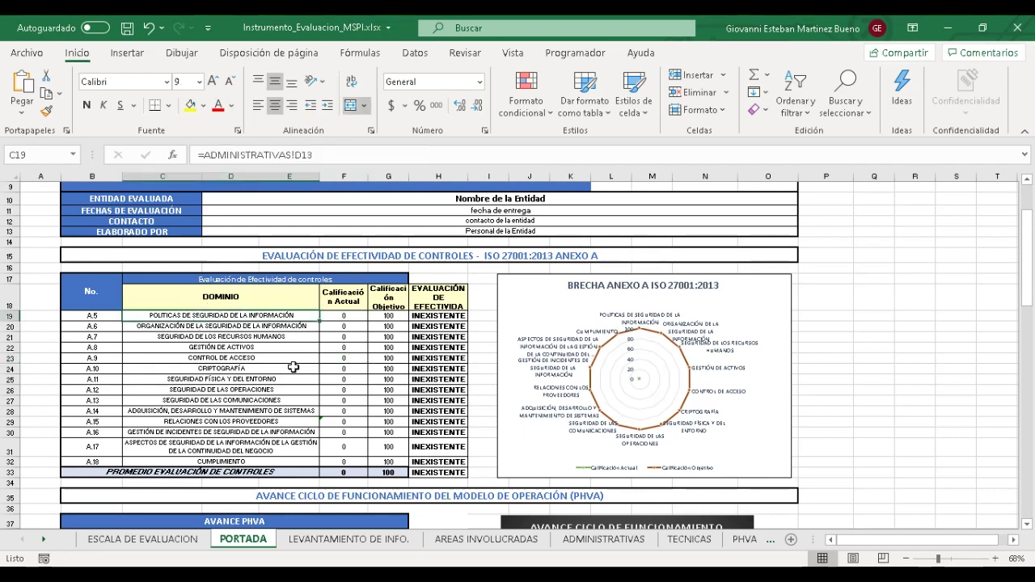
key(shift+Down)
key(shift+Down)
key(shift+Down)
key(shift+Down)
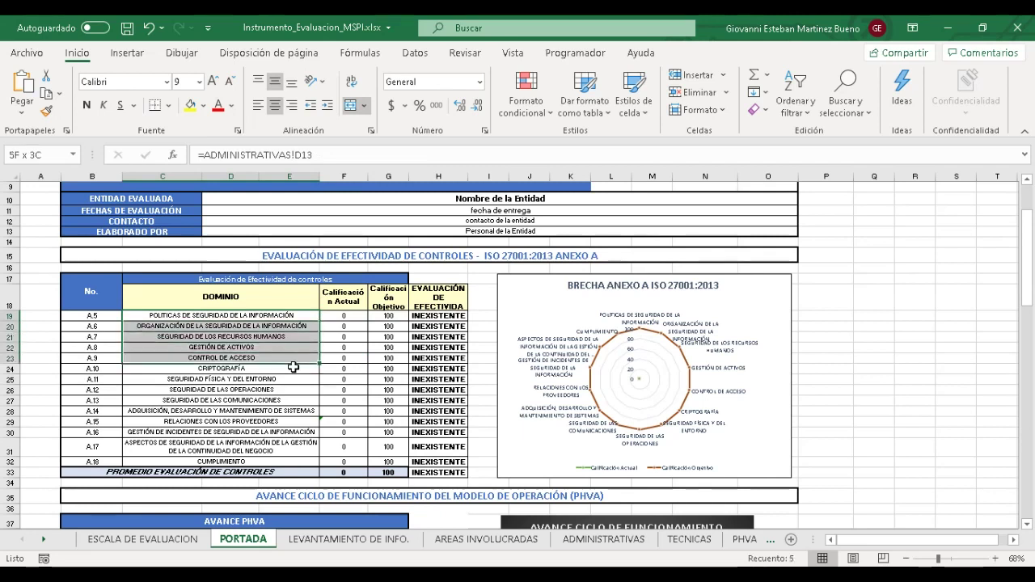
key(shift+Down)
key(shift+Down)
key(shift+Down)
key(shift+Down)
key(shift+Down)
key(shift+Down)
key(shift+Down)
key(shift+Down)
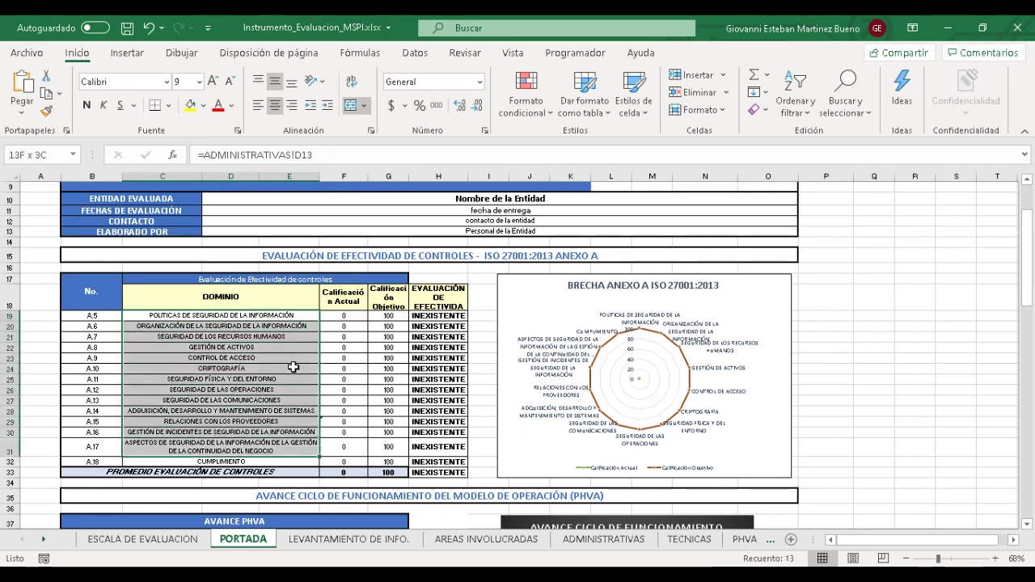
key(shift+Down)
key(Right)
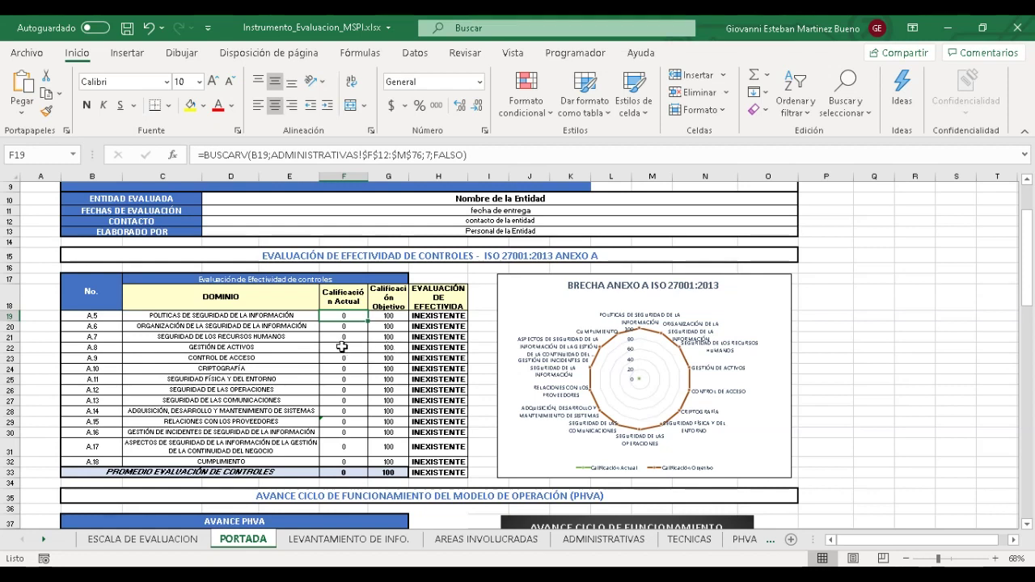
click(342, 346)
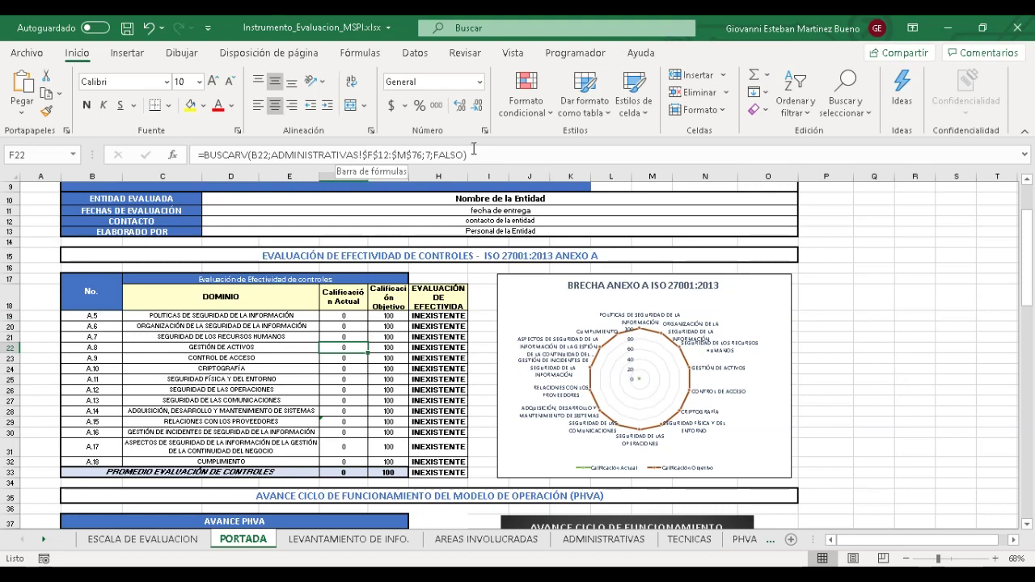
drag(476, 156, 201, 156)
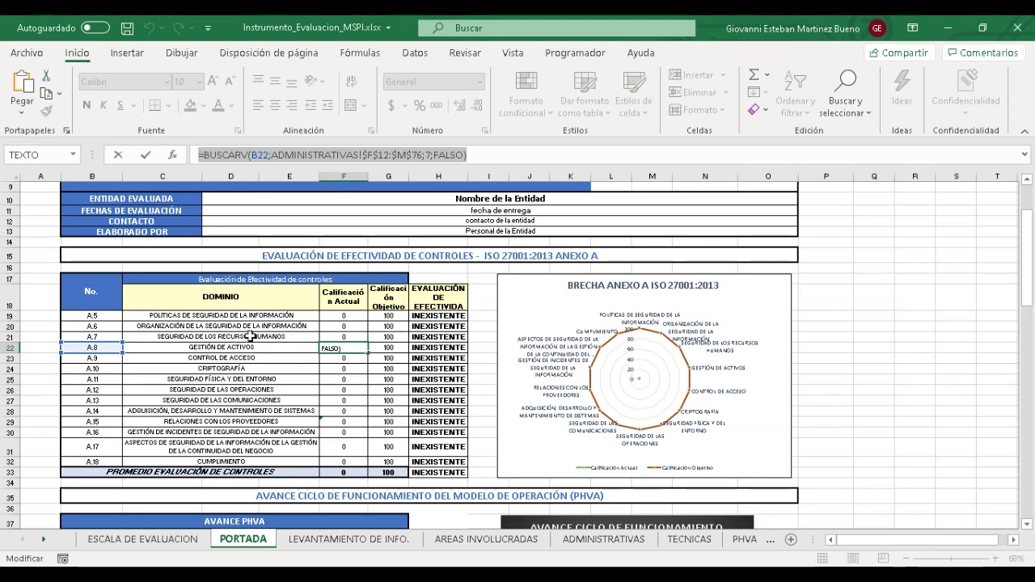
text(=)
click(266, 389)
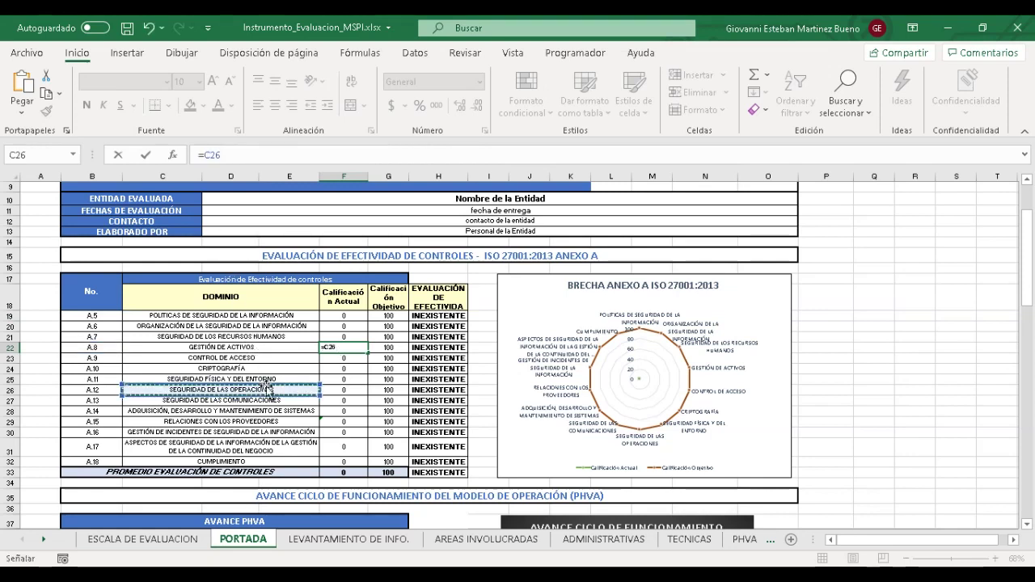
key(Escape)
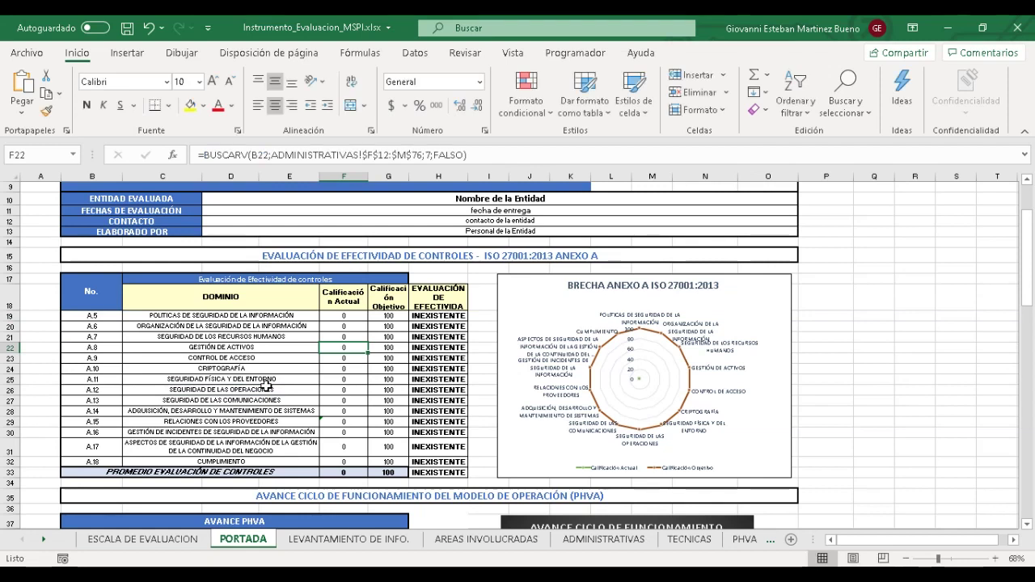
Step: Inspect the current-rating formula for domain A.11 and the Planificación component in the AVANCE PHVA table
click(340, 380)
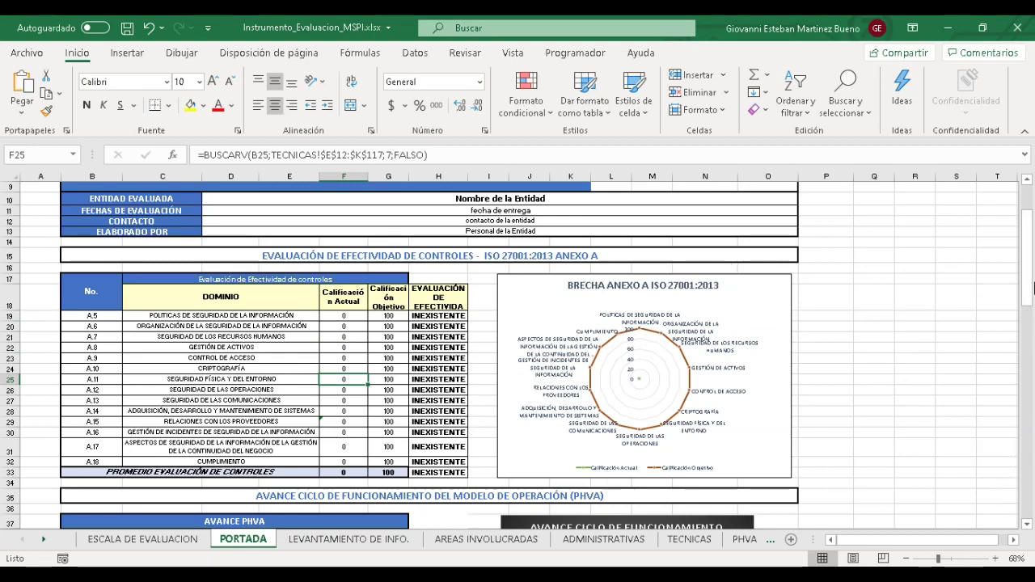
drag(1030, 305, 1032, 352)
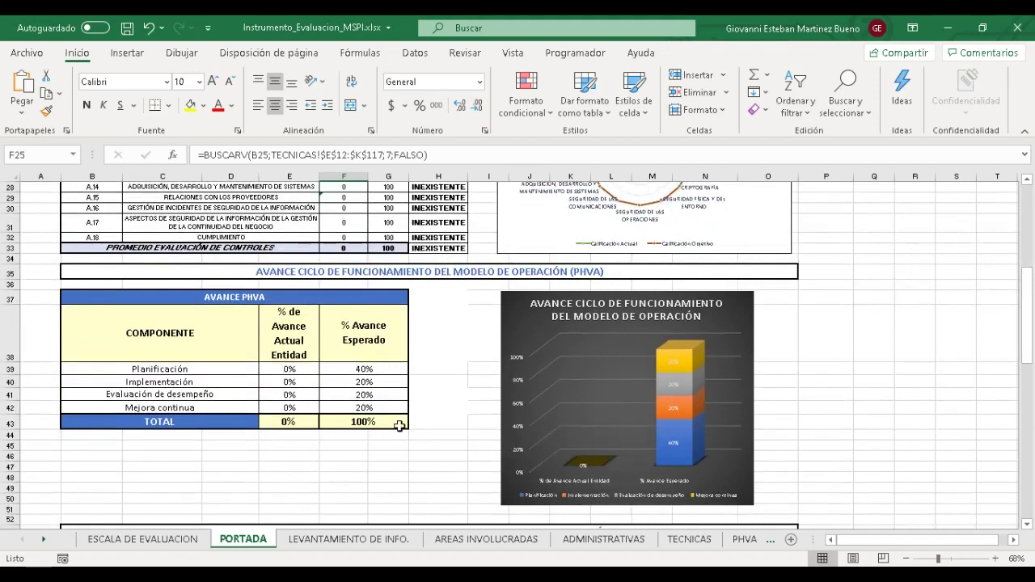
click(223, 369)
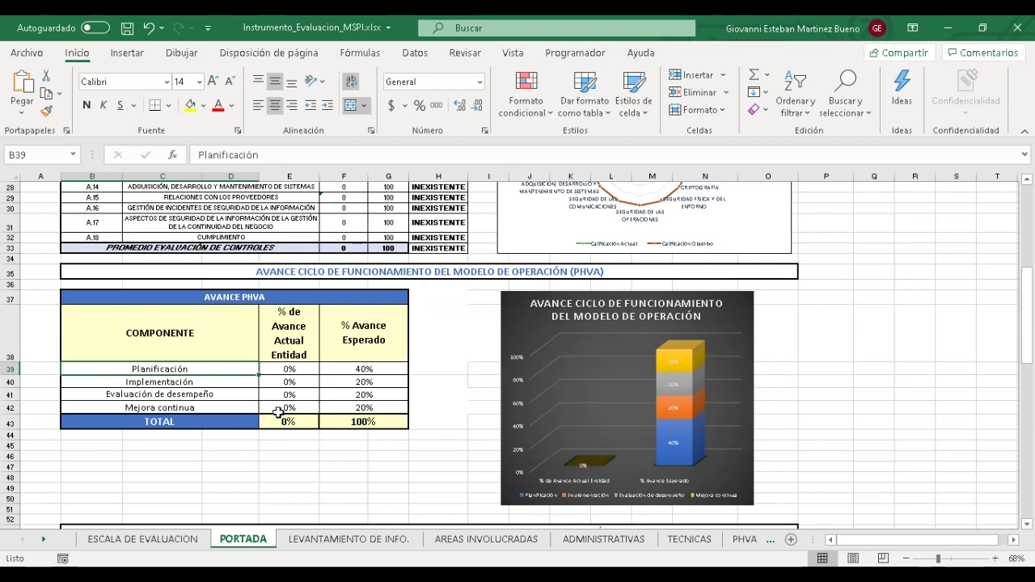
click(290, 370)
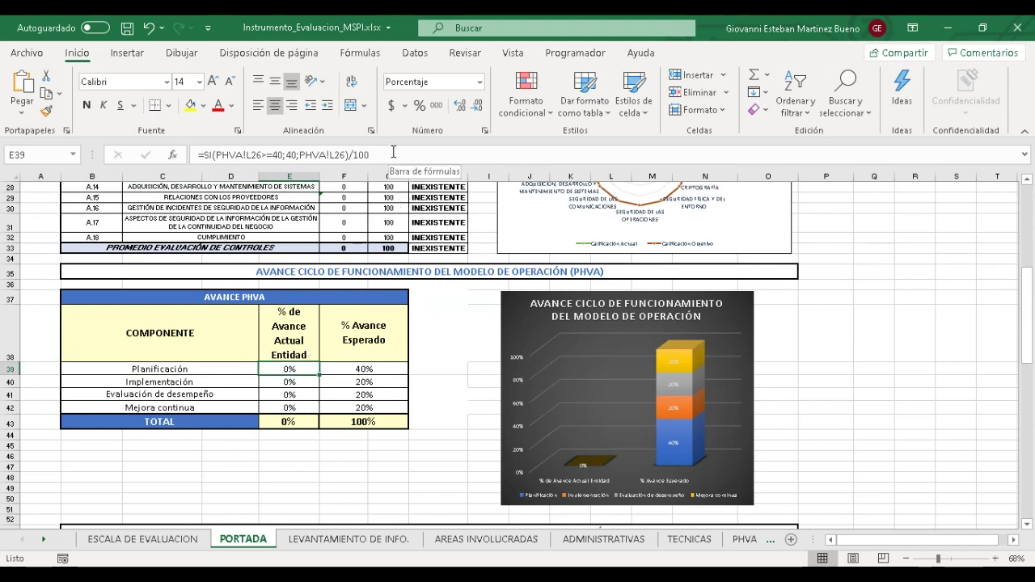
drag(370, 154, 199, 154)
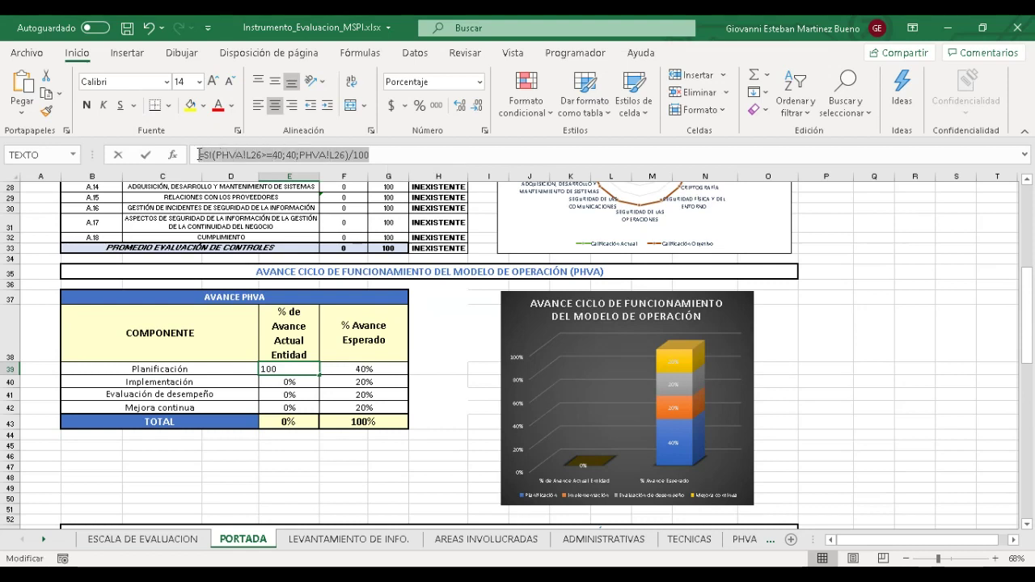
text(=)
click(214, 406)
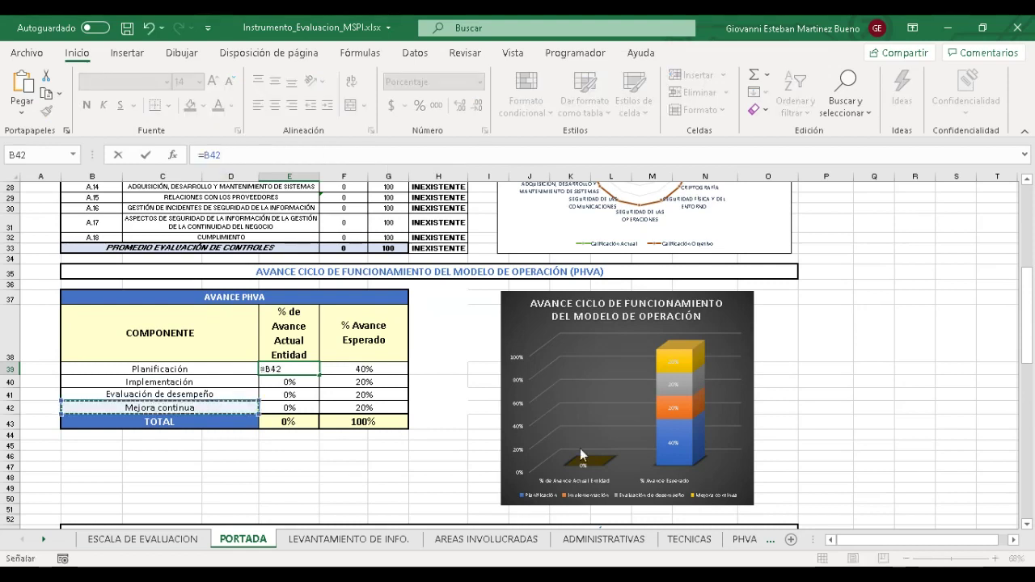
key(Escape)
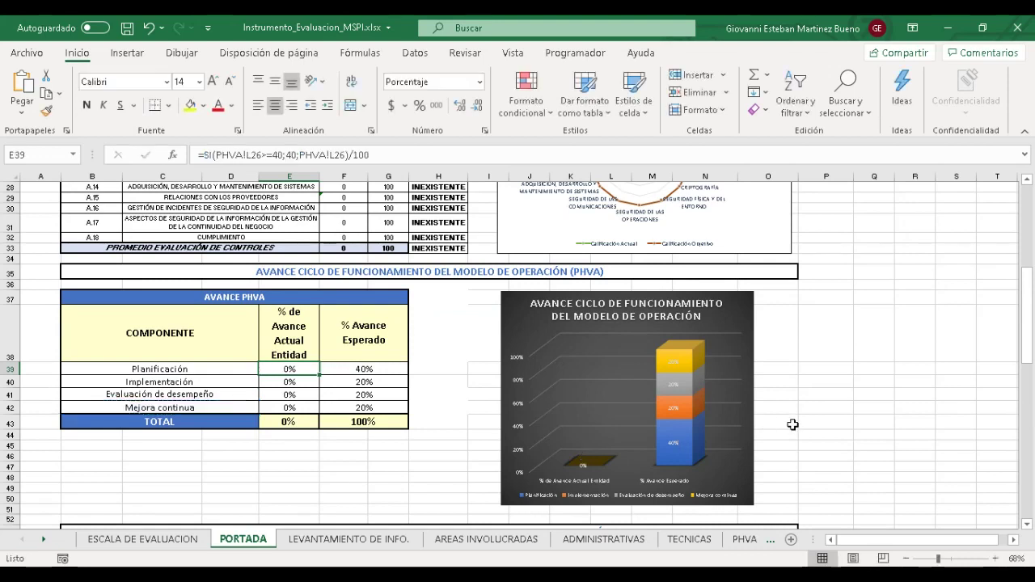
Step: Examine the PORTADA sheet's security maturity level section and the NIST cybersecurity best-practices section below it
click(891, 442)
key(Down)
key(Down)
key(Down)
key(Down)
key(Down)
key(Down)
key(Down)
key(Down)
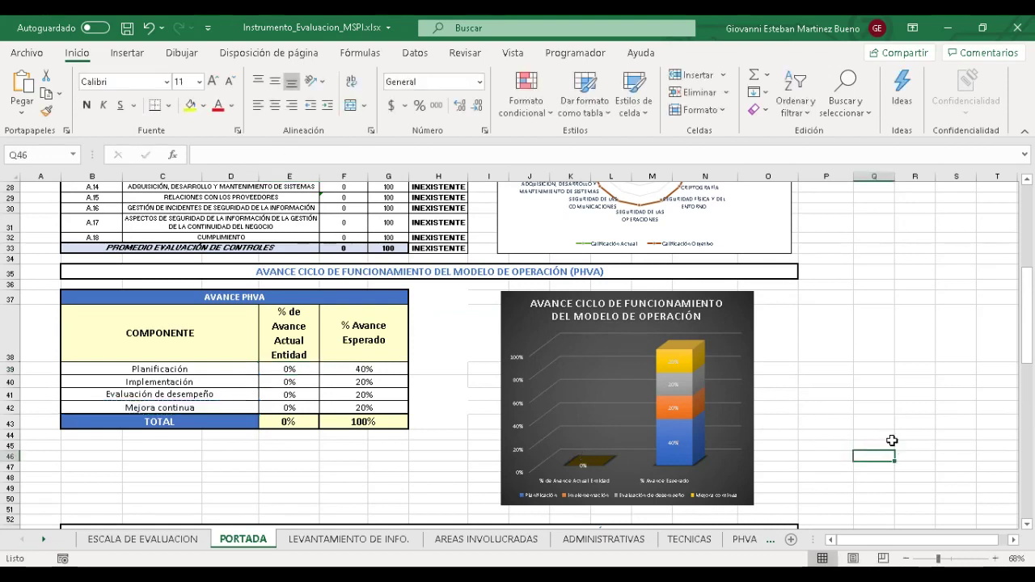
key(Down)
key(Down)
key(Down)
key(Down)
key(Down)
key(Down)
key(Down)
key(Down)
key(Down)
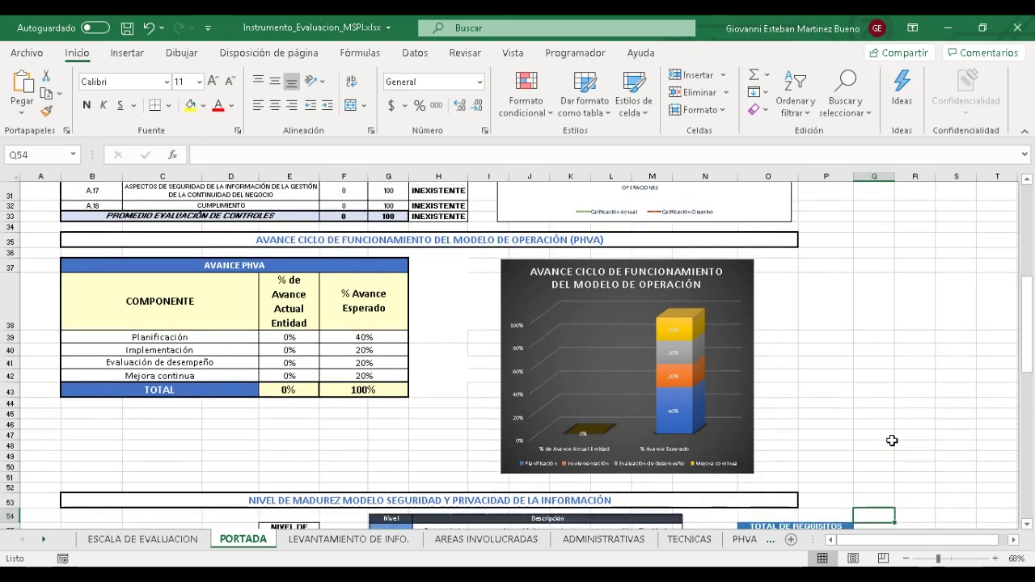
key(Down)
key(Down)
key(Down)
key(Down)
key(Down)
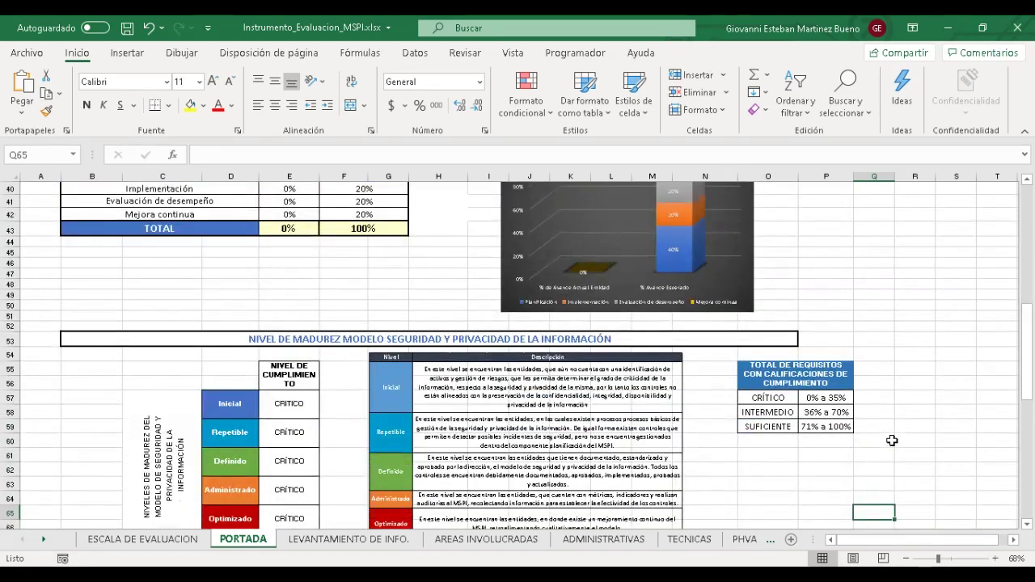
key(Down)
key(Down)
key(Down)
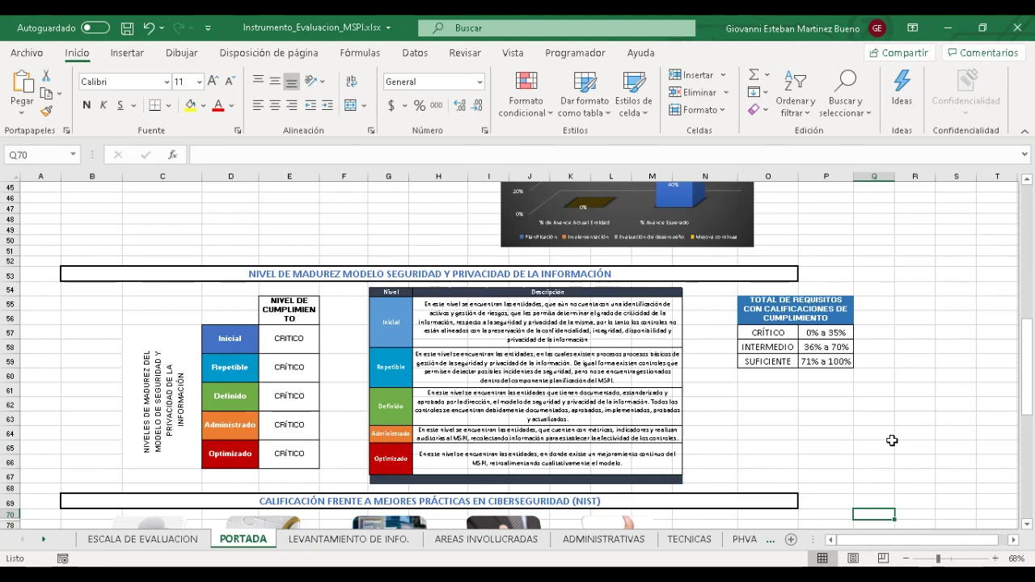
key(Down)
key(Down)
key(Down)
key(Down)
key(Down)
key(Down)
key(Down)
key(Down)
key(Down)
key(Down)
key(Down)
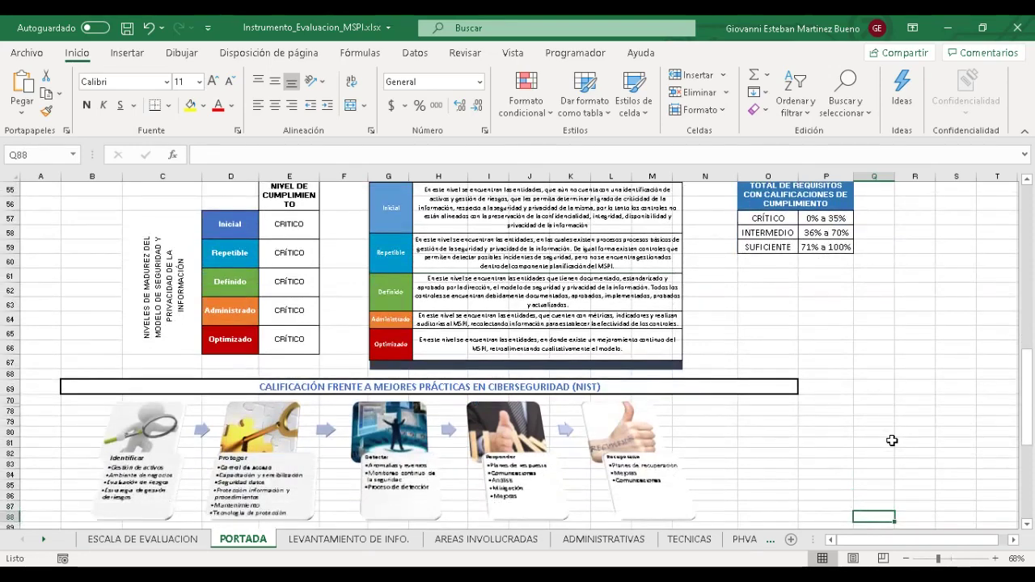
Step: Go back up the PORTADA sheet past the maturity levels to review the AVANCE PHVA table and chart
key(Up)
key(Up)
key(Up)
key(Up)
key(Up)
key(Up)
key(Up)
key(Up)
key(Up)
key(Up)
key(Up)
key(Up)
key(Up)
key(Up)
key(Up)
key(Up)
key(Up)
key(Up)
key(Up)
key(Up)
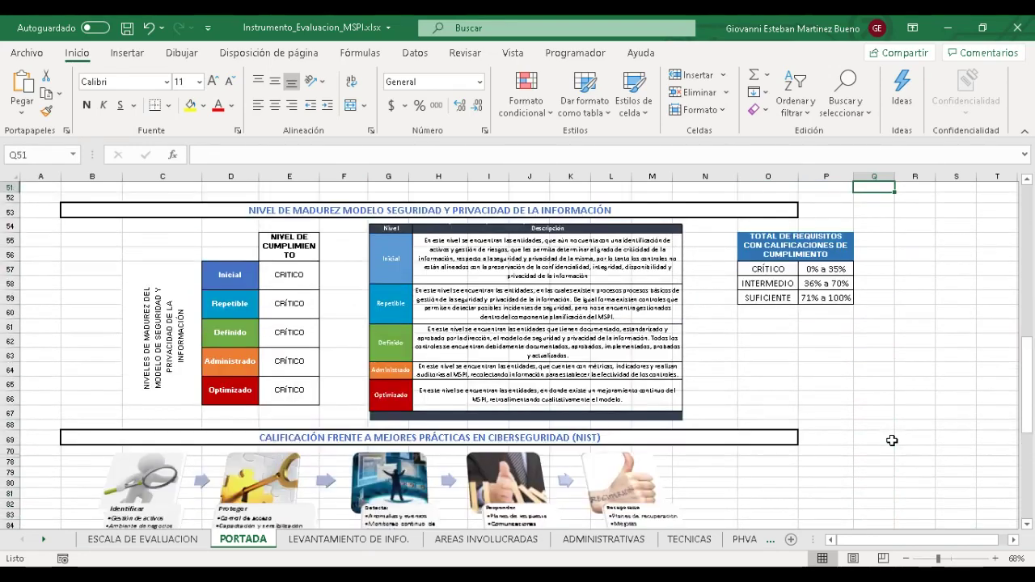
key(Up)
key(Up)
key(Up)
key(Up)
key(Up)
key(Up)
key(Up)
key(Up)
key(Up)
key(Up)
key(Up)
key(Up)
key(Up)
key(Up)
key(Up)
key(Up)
key(Up)
key(Up)
key(Up)
key(Up)
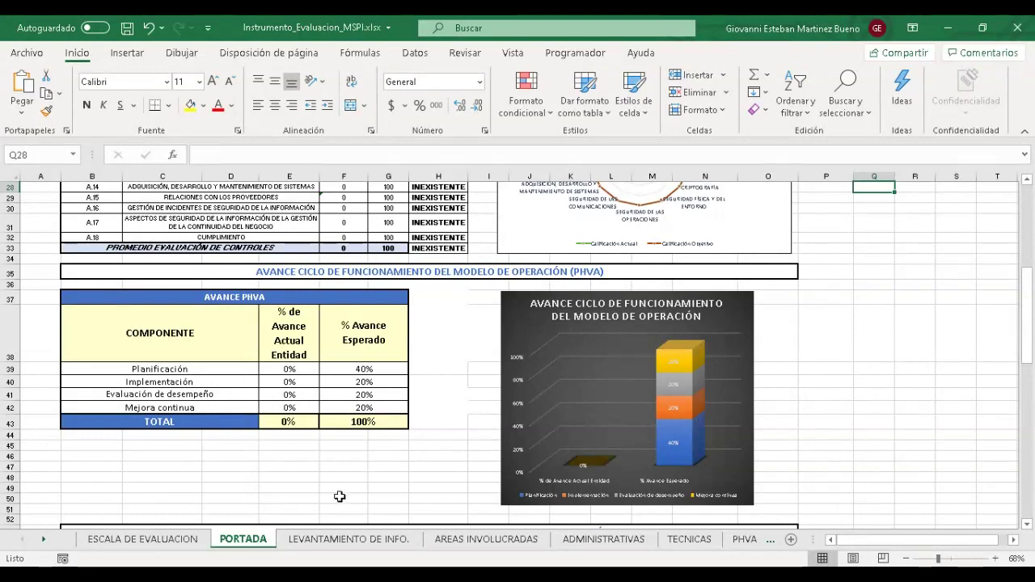
Step: Open the LEVANTAMIENTO DE INFO. sheet and inspect the Tipo Entidad and Misión rows under DATOS BASICOS
click(336, 543)
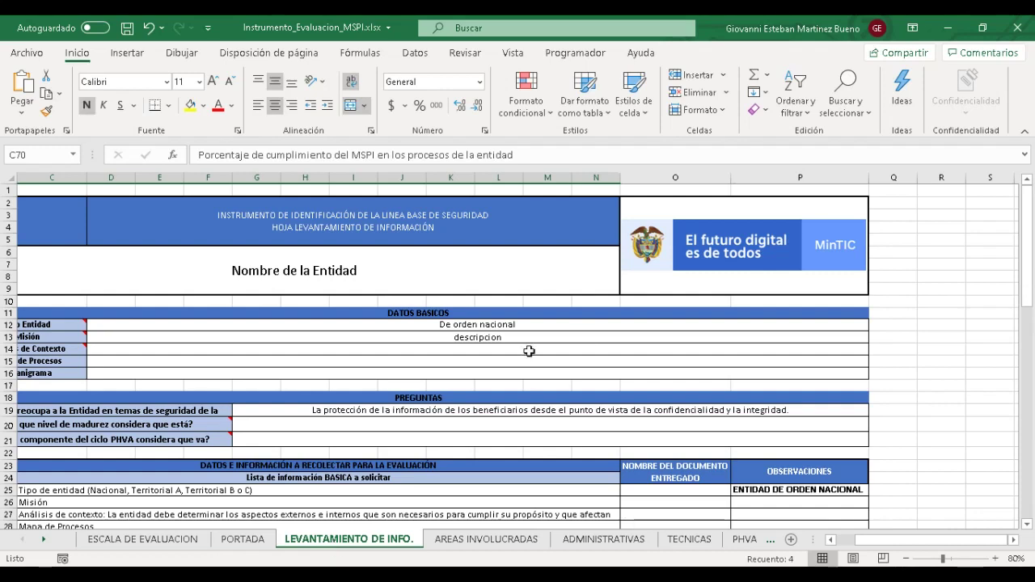
click(490, 324)
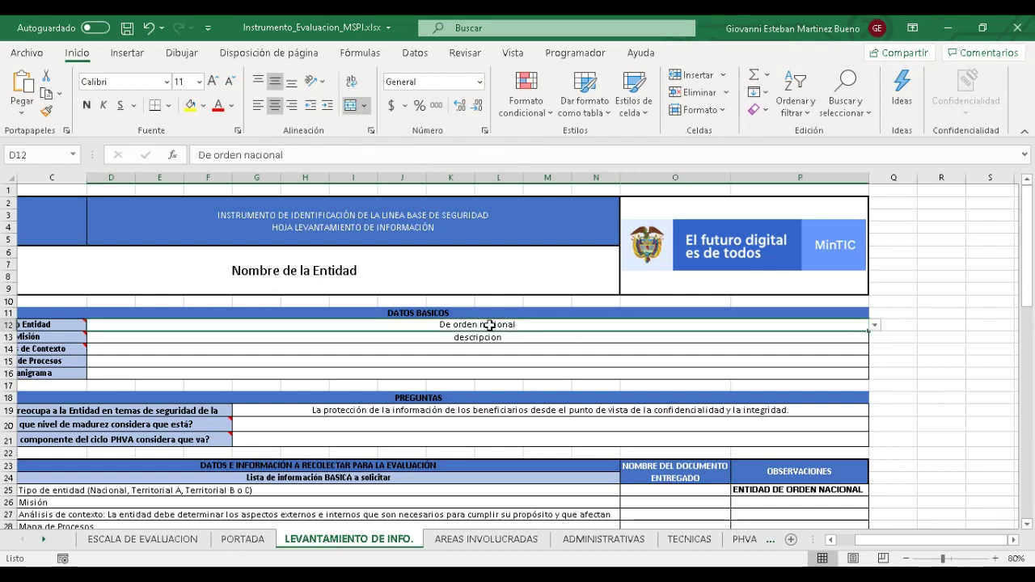
key(Down)
key(Down)
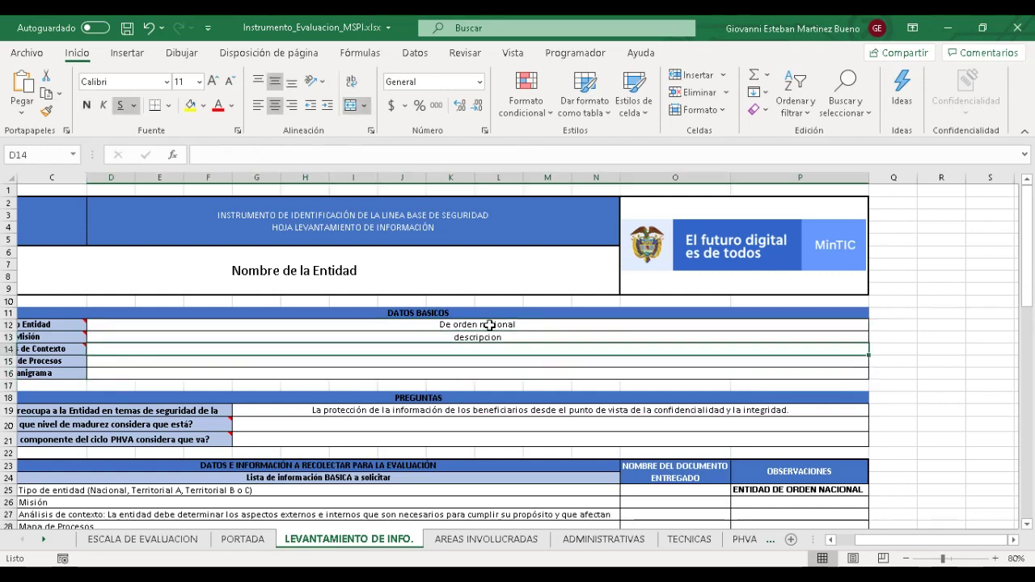
key(Up)
key(Up)
key(Left)
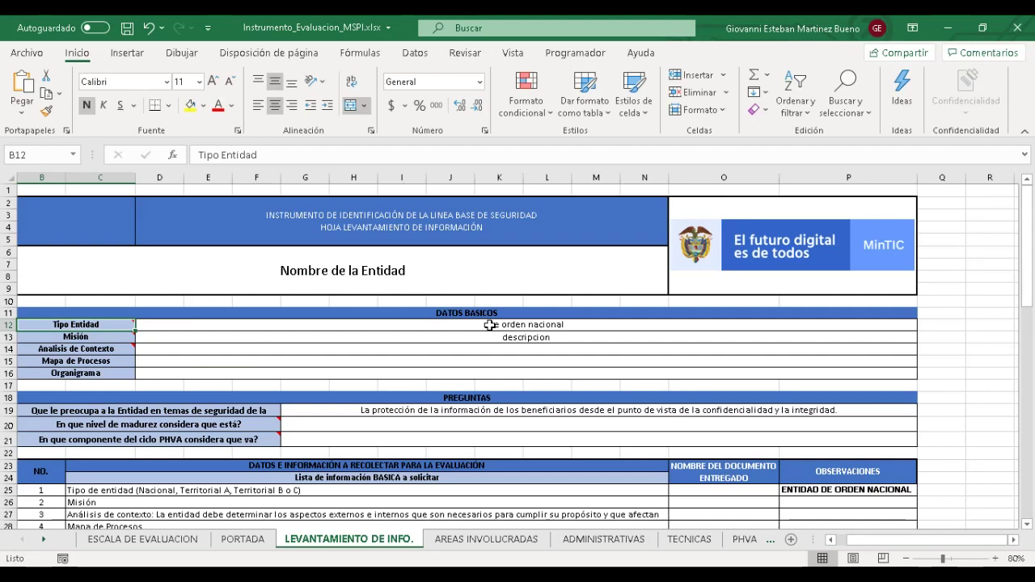
key(Down)
key(Down)
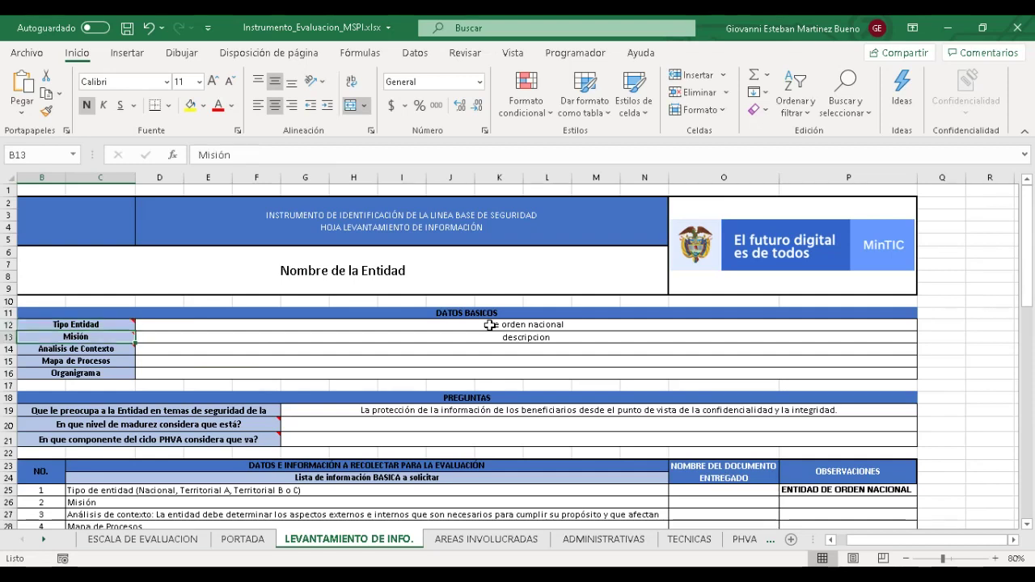
Step: Review the Analisis de Contexto, Mapa de Procesos and Organigrama rows of the DATOS BASICOS table
key(Right)
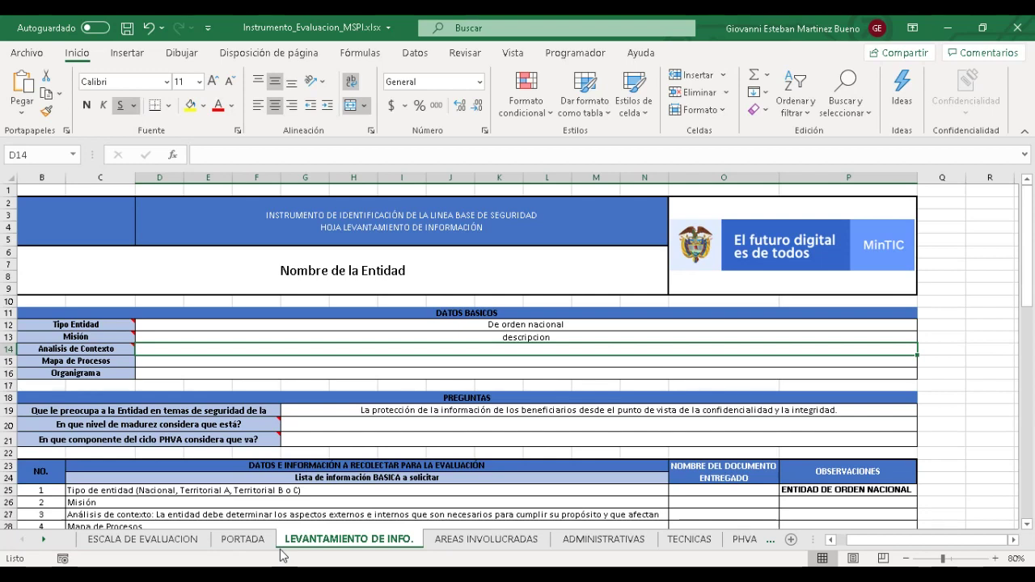
key(Down)
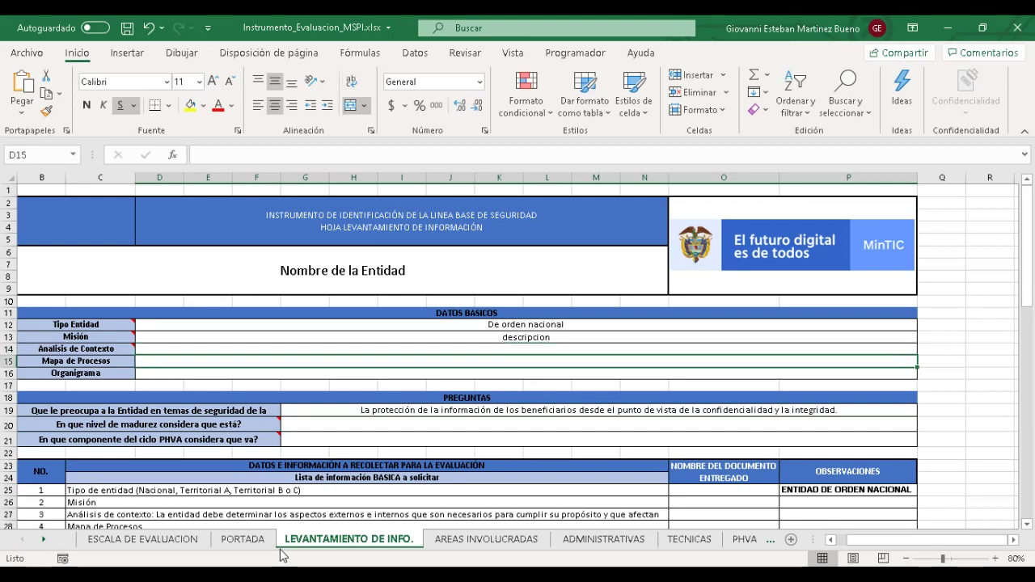
key(Left)
key(Down)
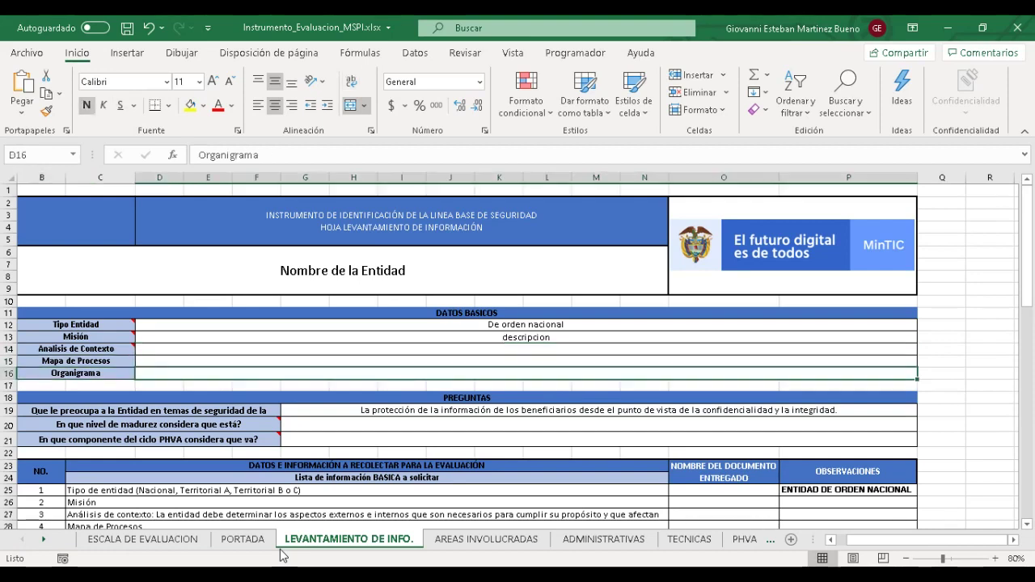
key(Right)
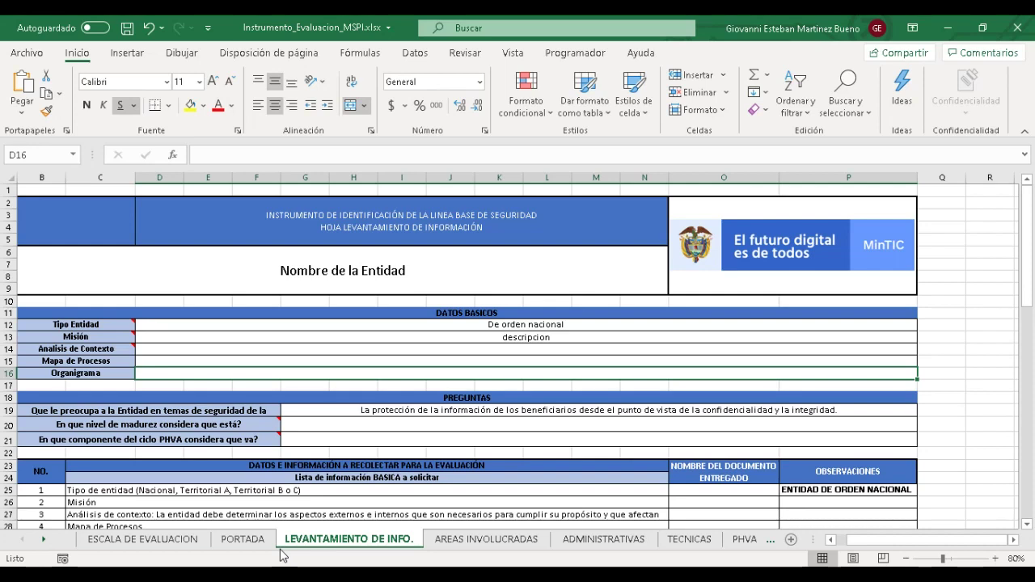
Step: Examine the PREGUNTAS section, starting with the question about the entity's information security concerns
key(Down)
key(Down)
key(Down)
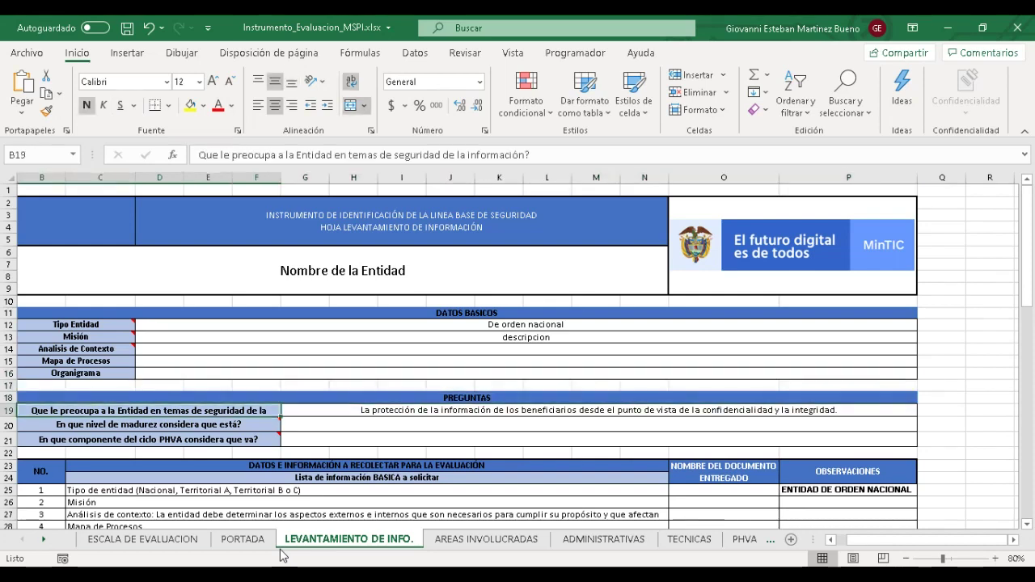
key(Right)
Step: Go through the list of basic information to request, down to item 15 on risk treatment plans
key(Down)
key(Down)
key(Down)
key(Down)
key(Down)
key(Down)
key(Down)
key(Down)
key(Down)
key(Down)
key(Down)
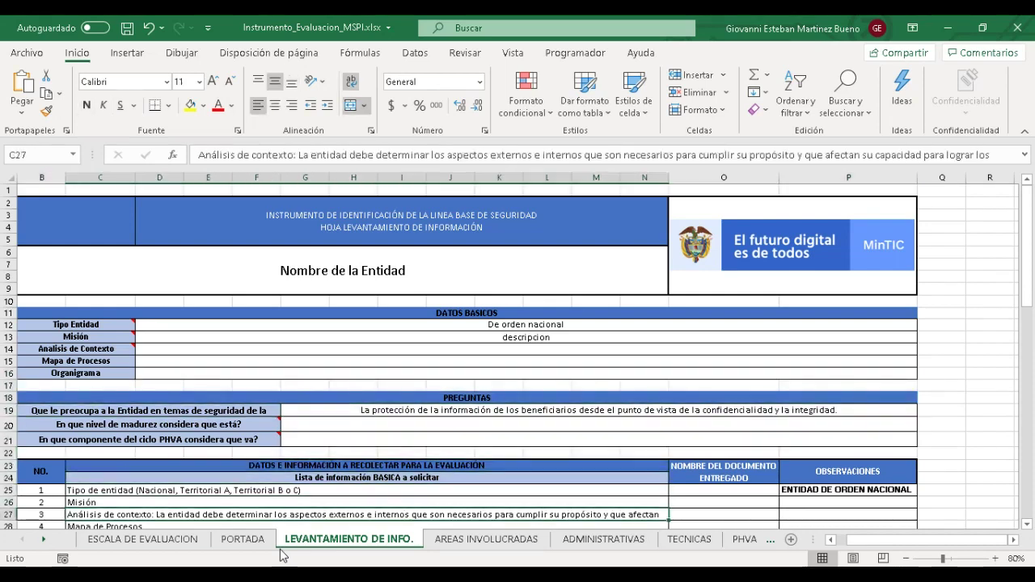
key(Down)
key(Down)
key(Down)
key(Down)
key(Down)
key(Down)
key(Down)
key(Down)
key(Down)
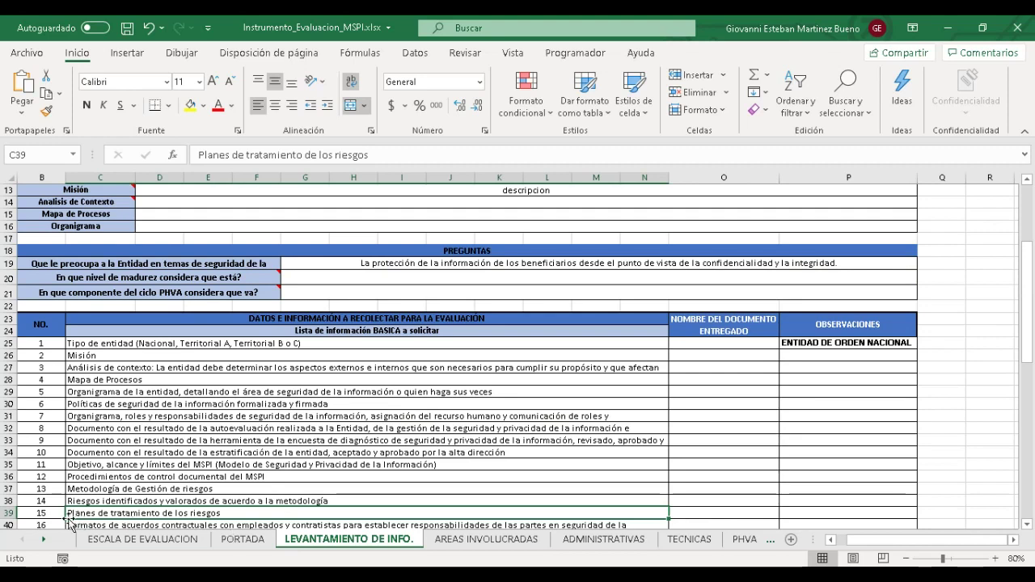
Step: Check the delivered-document name and observations columns for the first items of the information list, starting with Tipo de entidad
click(183, 354)
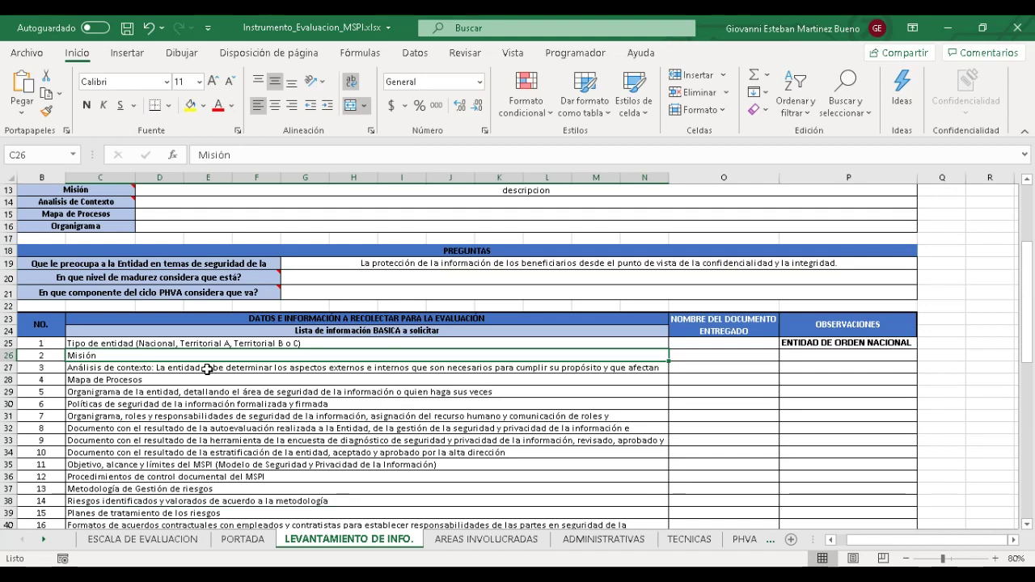
key(Up)
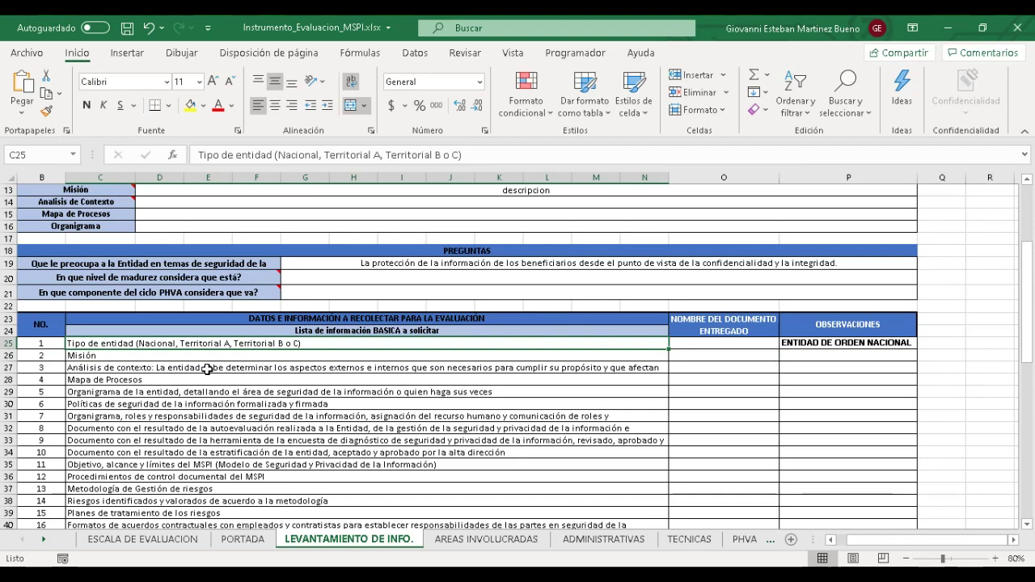
key(Right)
key(Right)
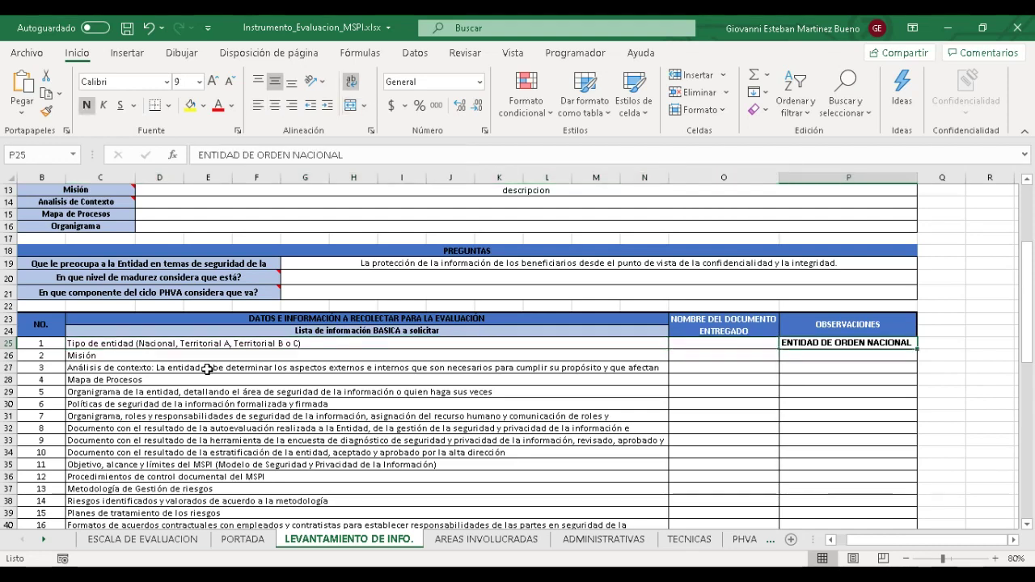
key(Left)
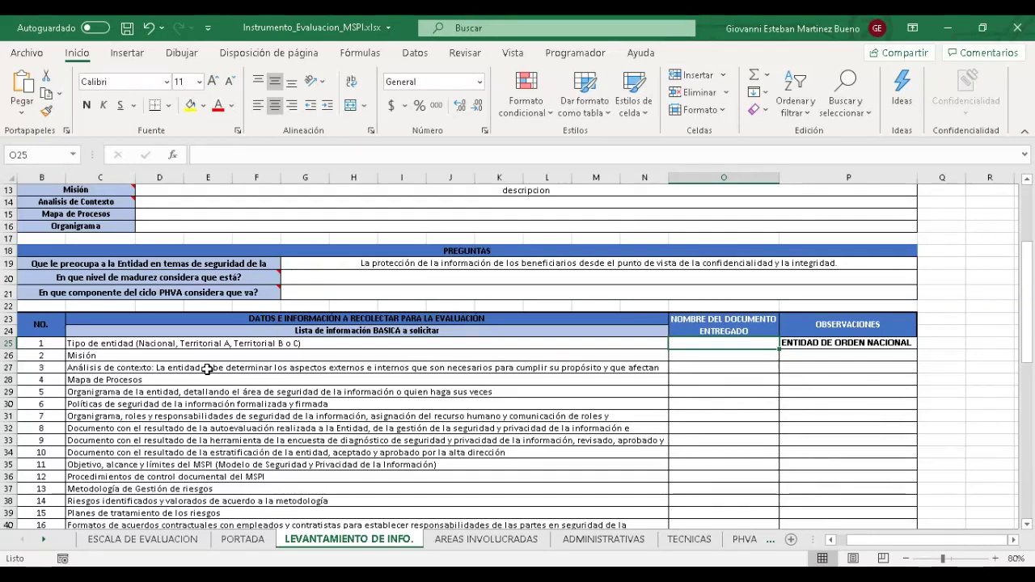
key(Down)
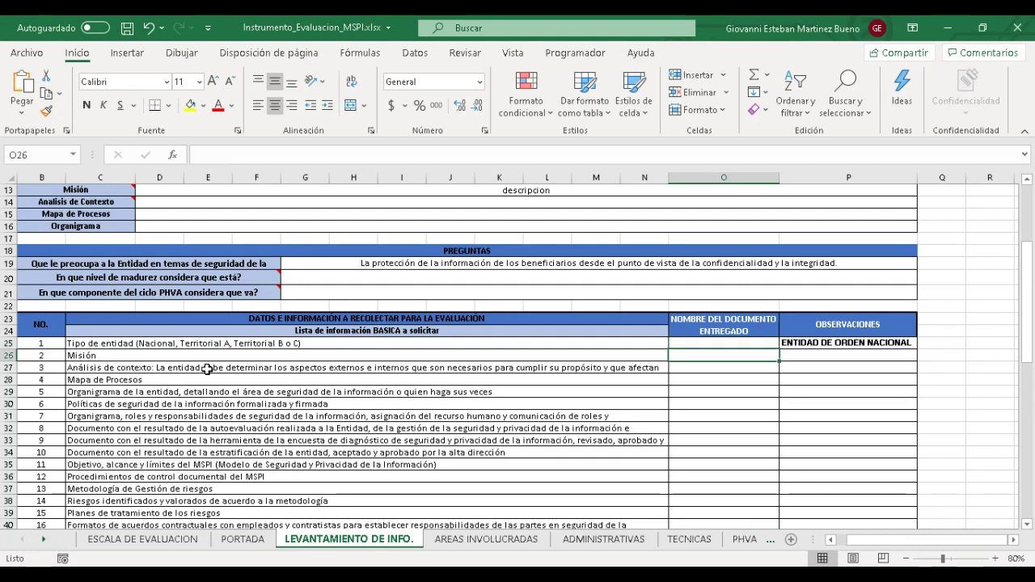
key(Down)
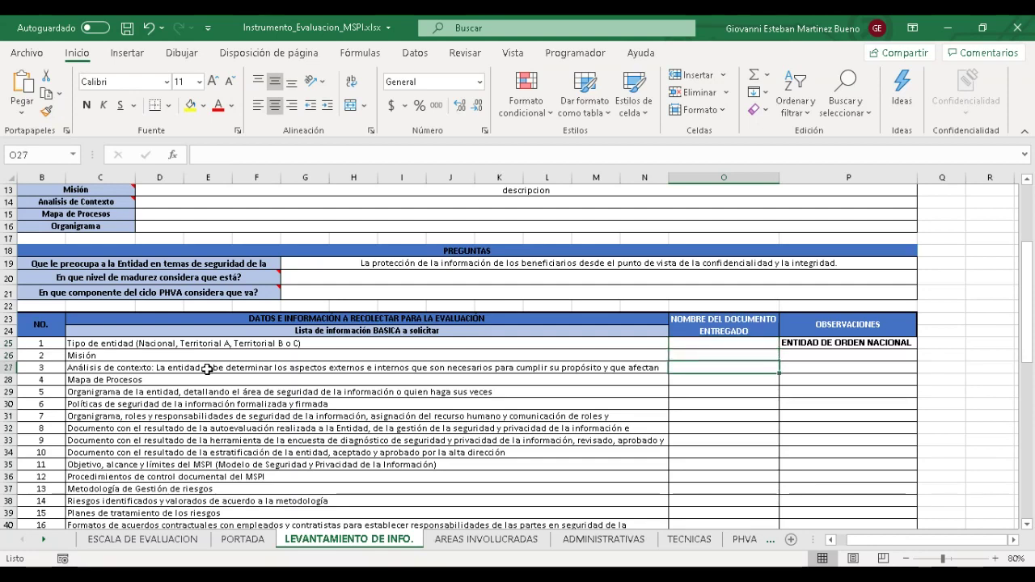
Step: Review the rest of the information list from Mapa de Procesos through the IMPLEMENTACIÓN section to item 39 under EVALUACIÓN DE DESEMPEÑO
key(Down)
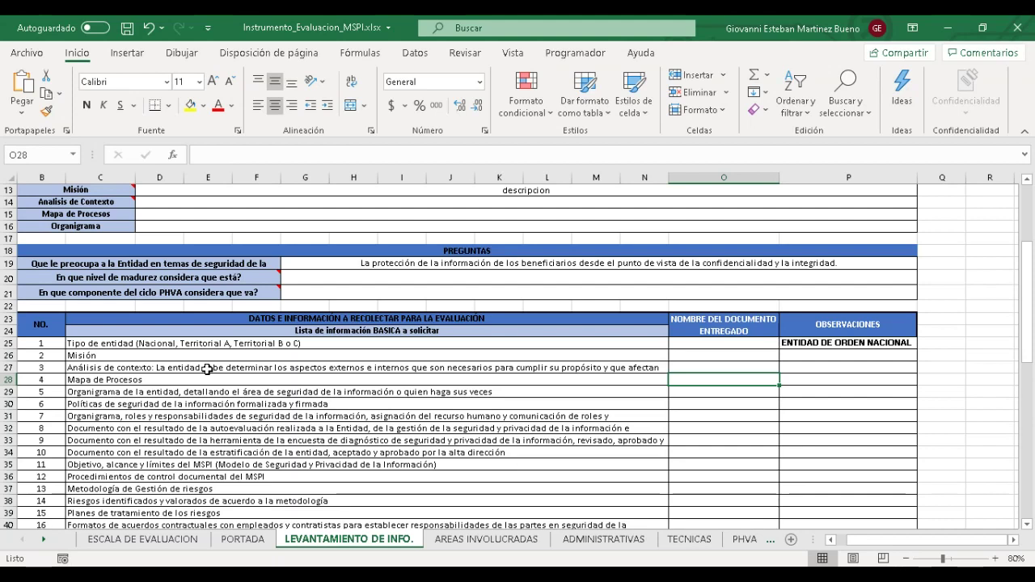
key(Down)
key(Down)
key(Down)
key(Down)
key(Down)
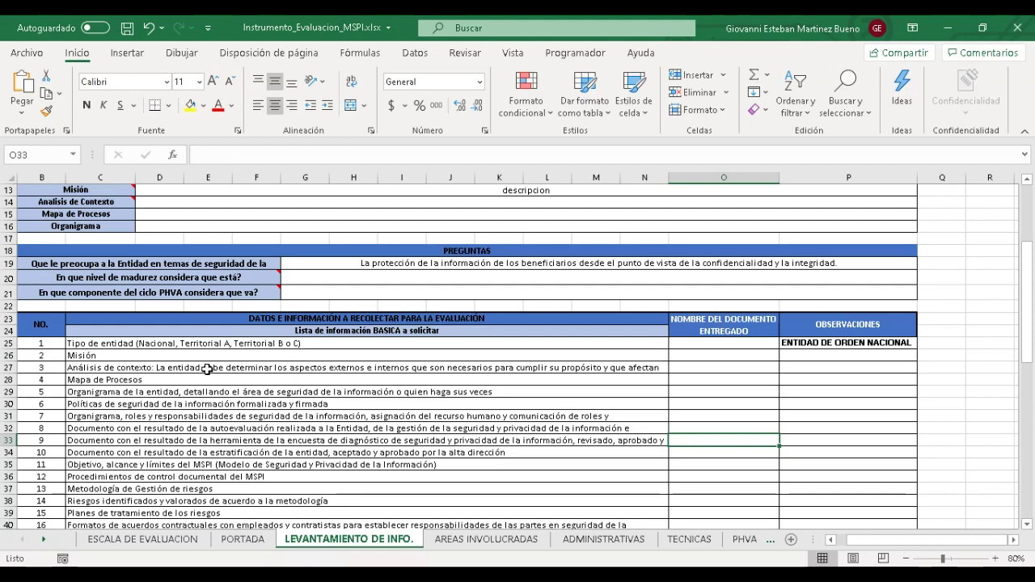
key(Down)
key(Down)
key(Down)
key(Down)
key(Down)
key(Down)
key(Down)
key(Down)
key(Down)
key(Down)
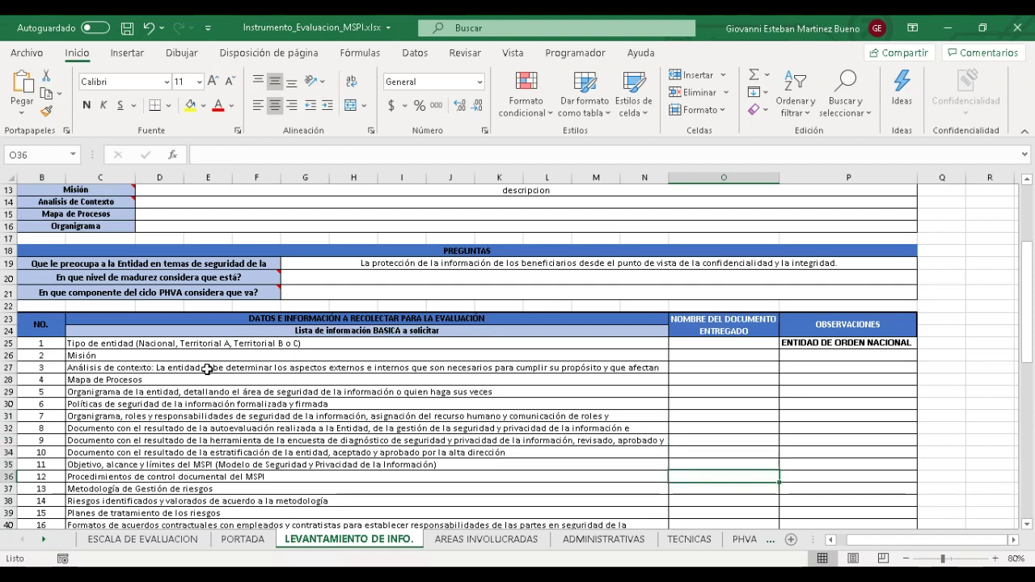
key(Down)
key(Down)
key(Down)
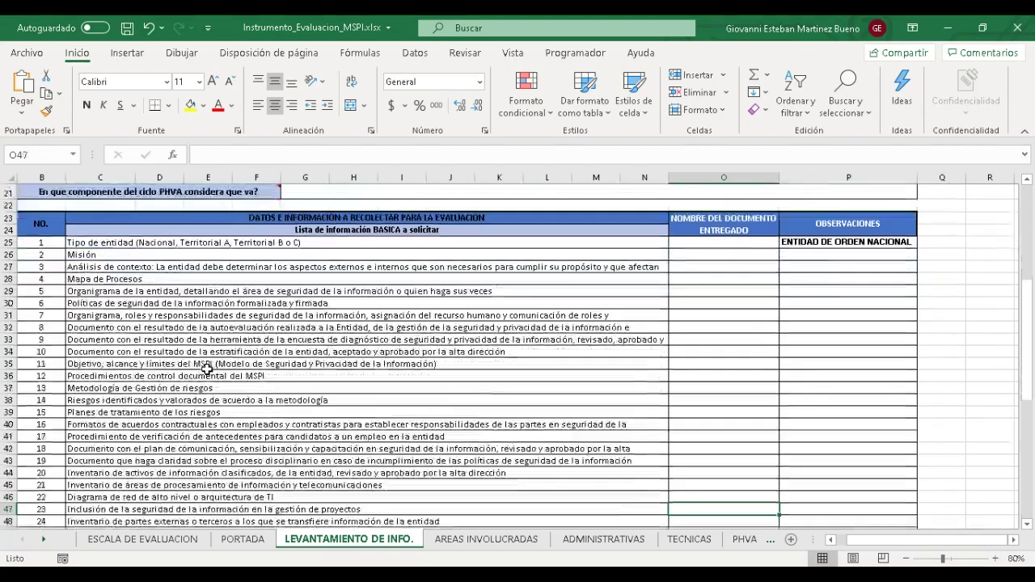
key(Down)
key(Down)
key(Down)
key(Down)
key(Down)
key(Down)
key(Down)
key(Down)
key(Down)
key(Down)
key(Down)
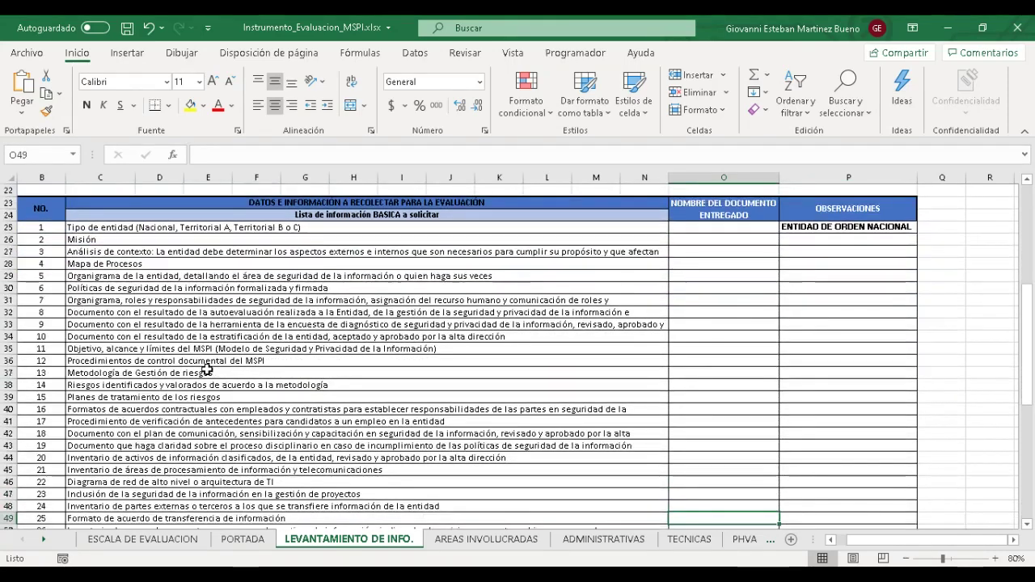
key(Down)
key(Down)
key(Down)
key(Down)
key(Down)
key(Down)
key(Down)
key(Down)
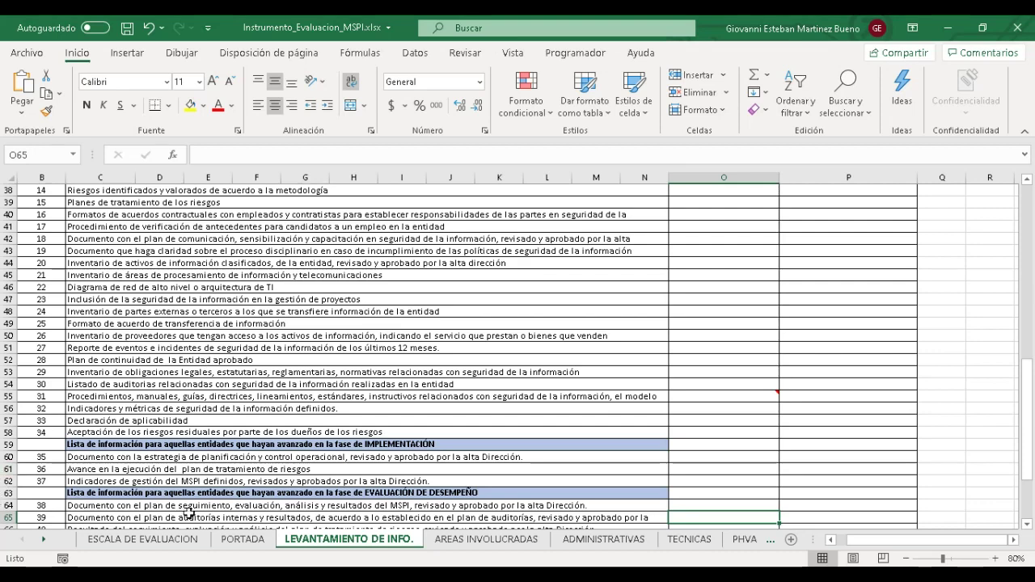
Step: Open the AREAS INVOLUCRADAS sheet and examine the responsible area, topic and official columns for Control interno
click(480, 540)
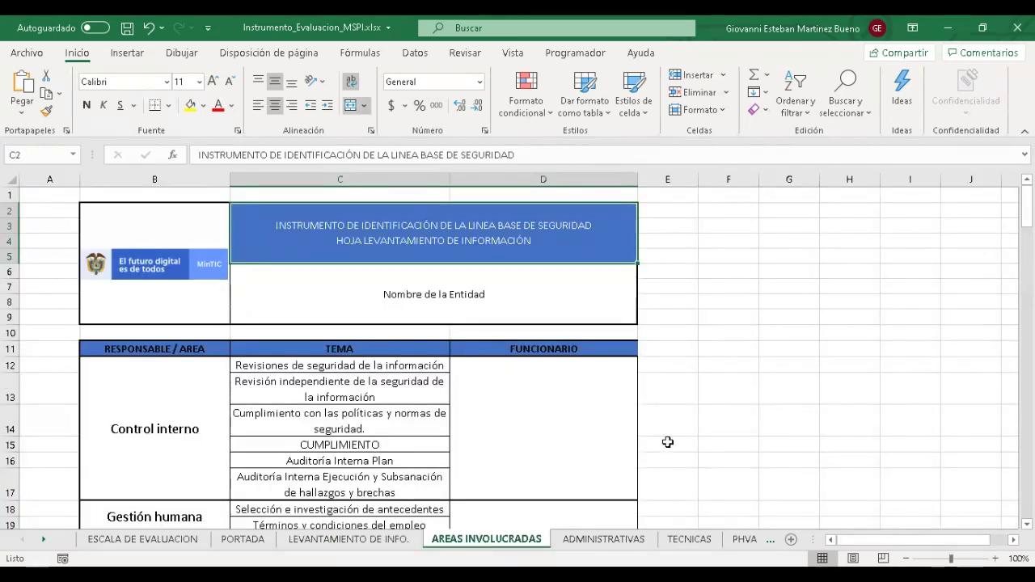
click(545, 413)
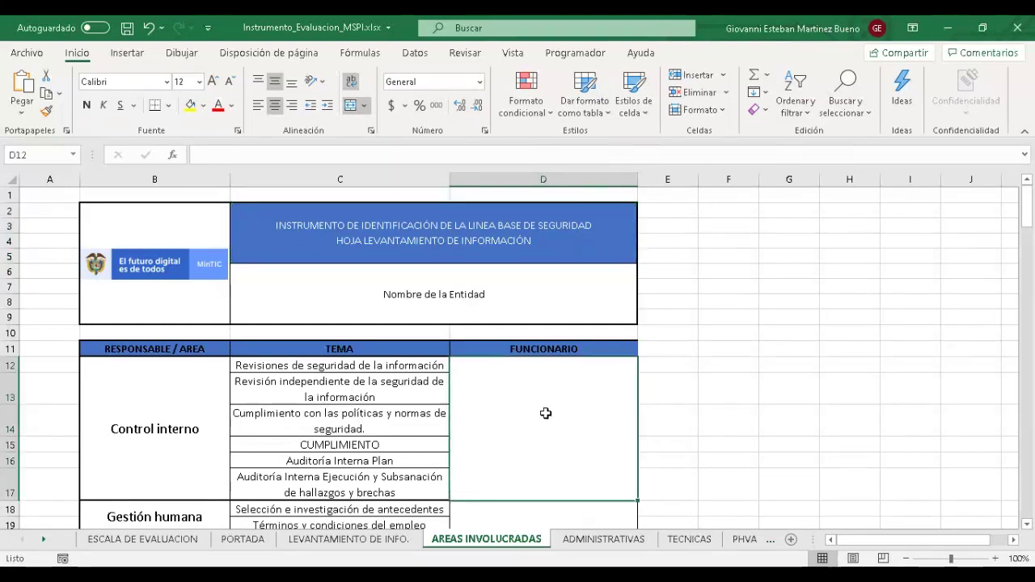
key(Left)
key(Left)
key(Left)
key(Right)
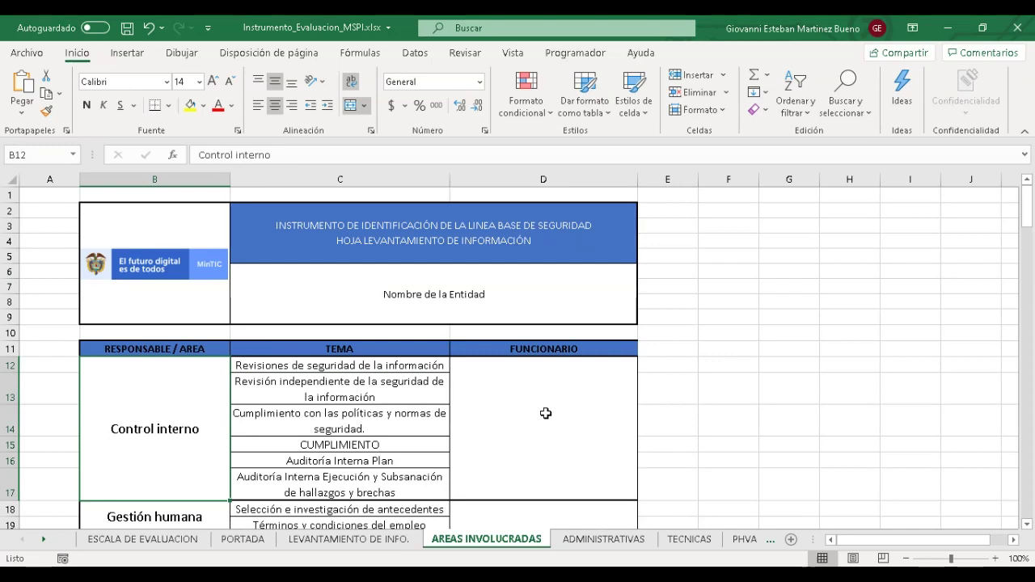
key(Right)
key(Right)
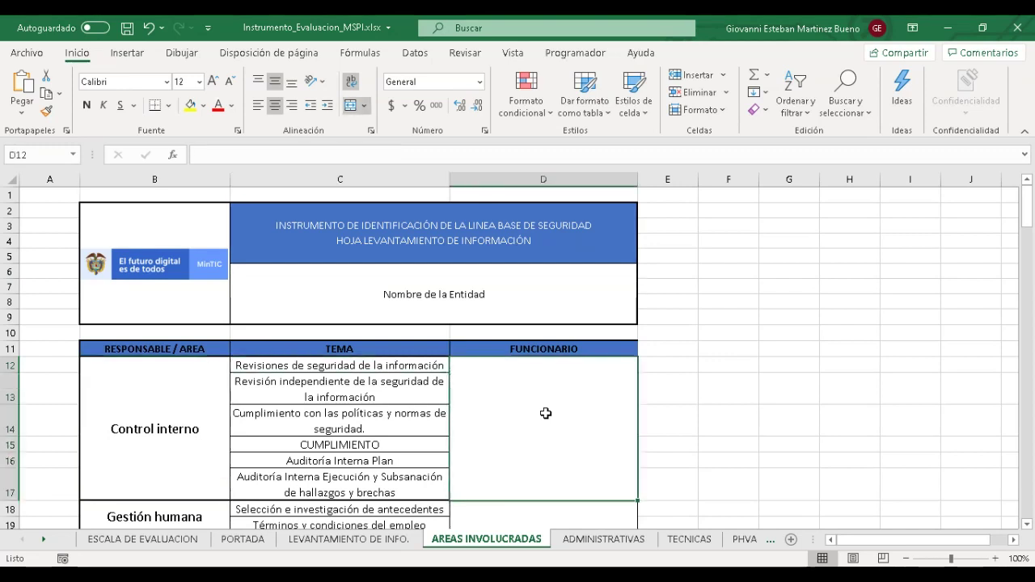
key(Left)
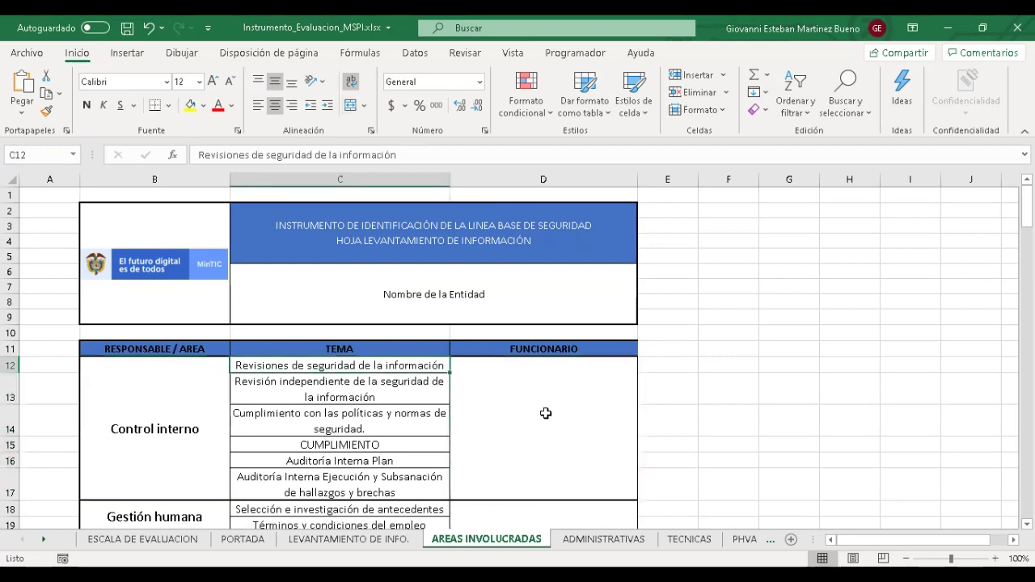
Step: Go through the Control interno topics and continue down to the process description for Líder de Proceso 2
key(Down)
key(Up)
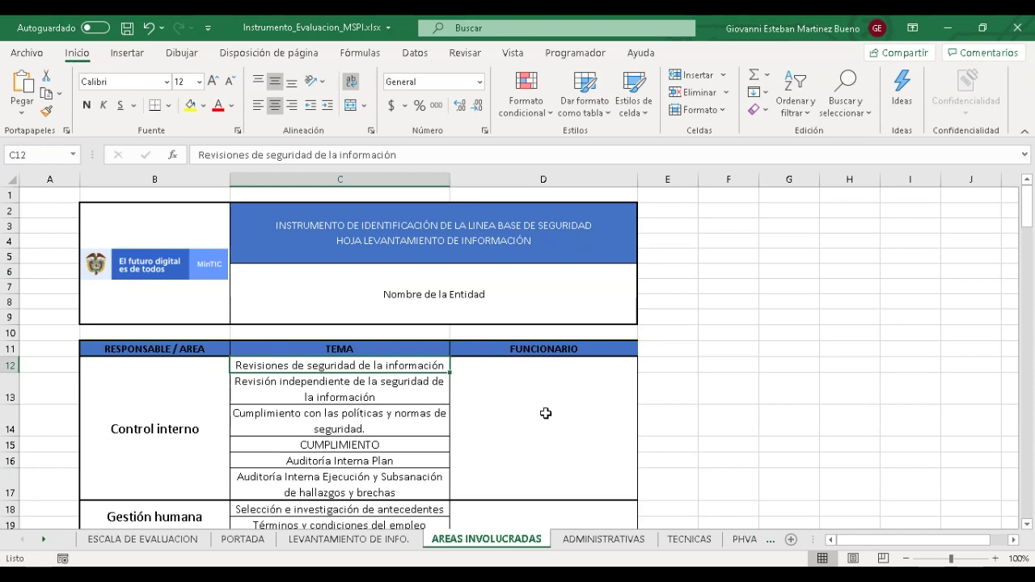
key(Down)
key(Down)
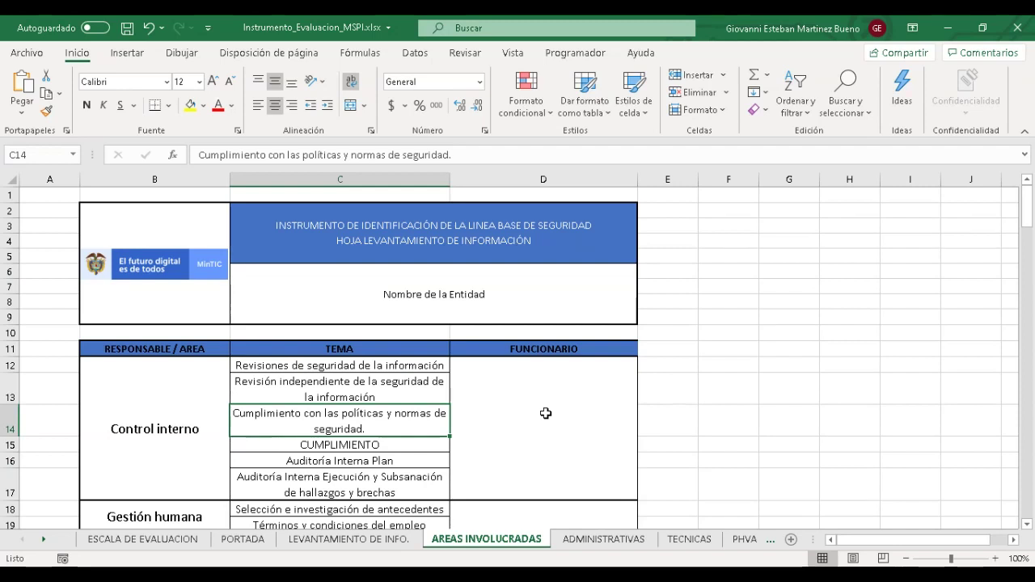
key(Down)
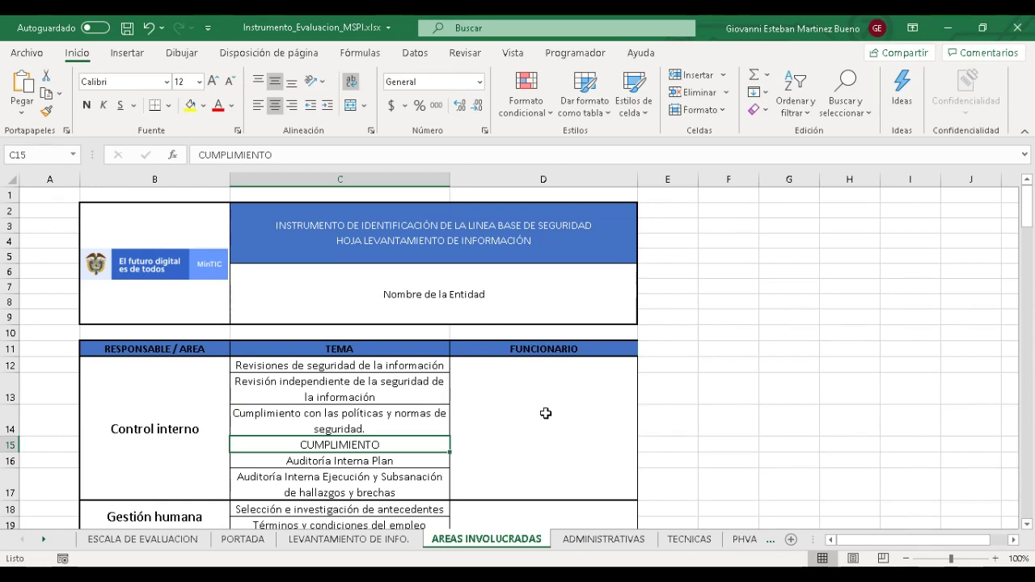
key(Down)
key(Down)
key(Down)
key(Down)
key(Down)
key(Down)
key(Down)
key(Down)
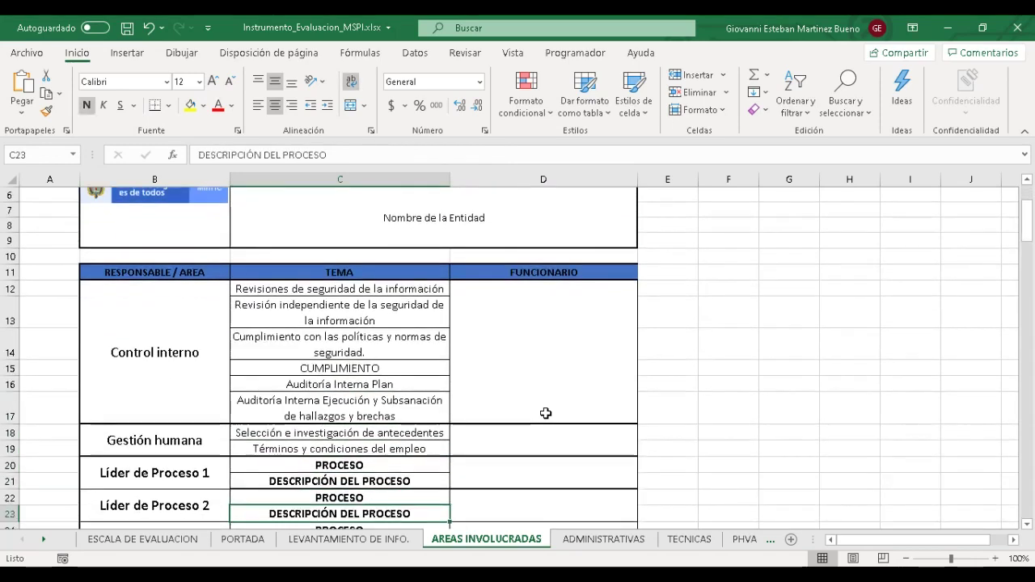
Step: Return to the Gestión humana area and inspect its topic on terms and conditions of employment
key(Up)
key(Up)
key(Up)
key(Up)
key(Left)
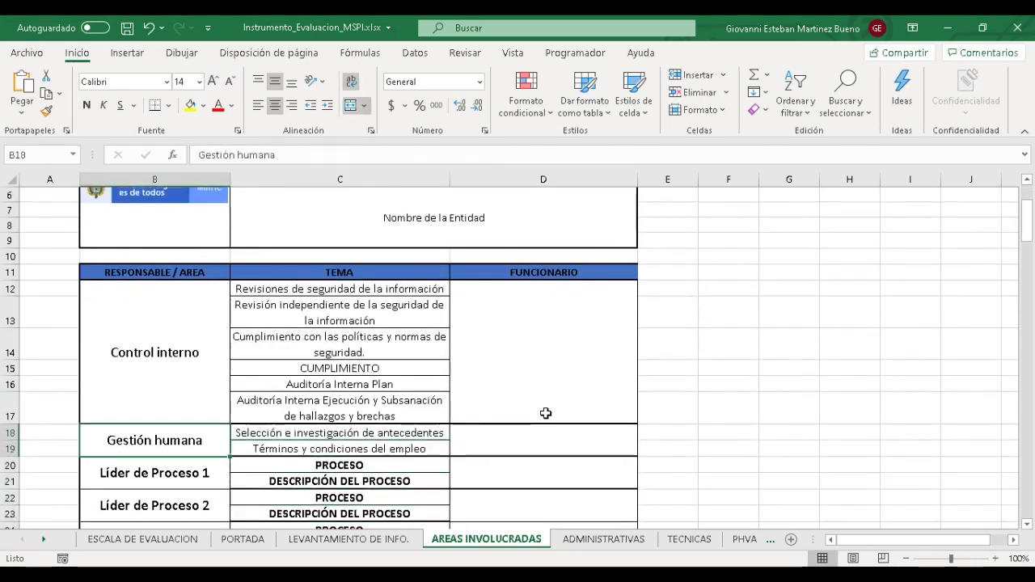
key(Right)
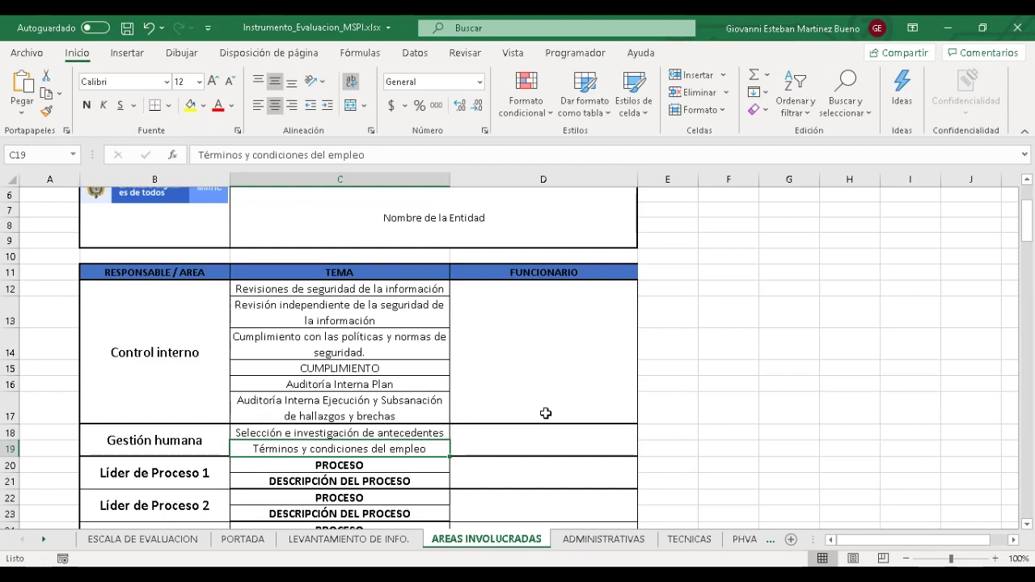
Step: Review the Líder de Proceso 1, 2 and 3 entries in the responsible area column, returning to Líder de Proceso 1
key(Down)
key(Down)
key(Up)
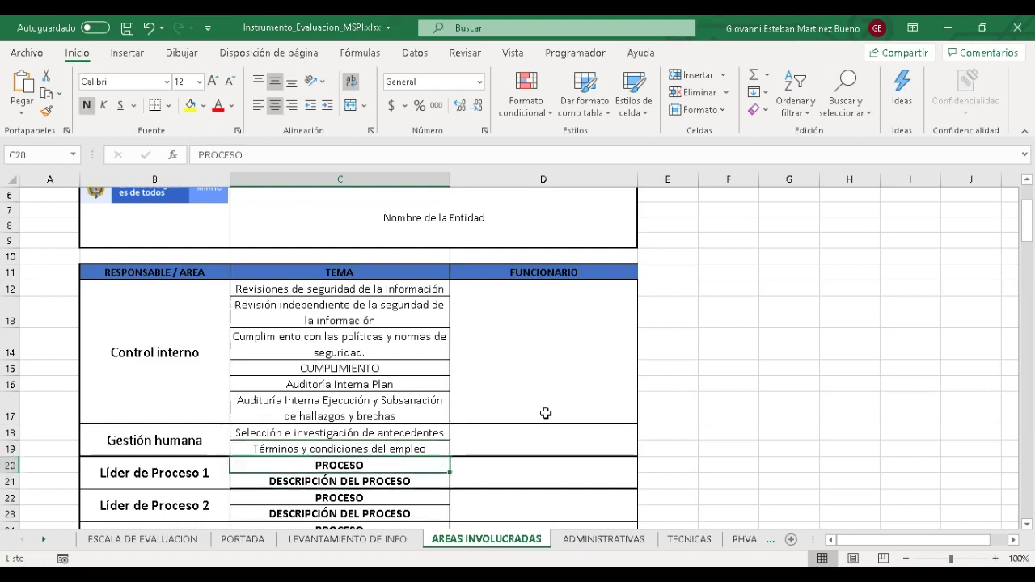
key(Up)
key(Down)
key(Left)
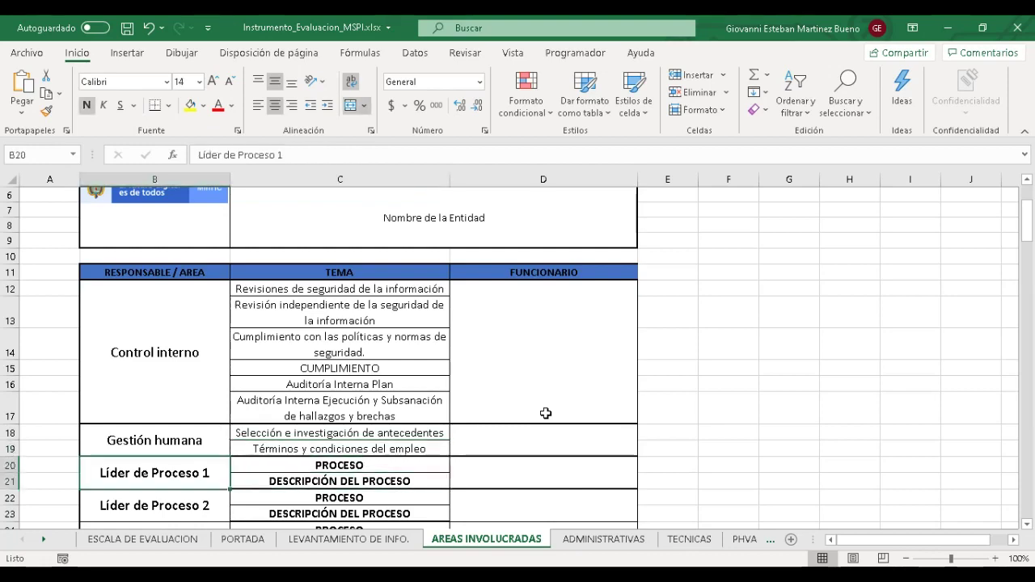
key(Down)
key(Down)
key(Down)
key(Down)
key(Up)
key(Up)
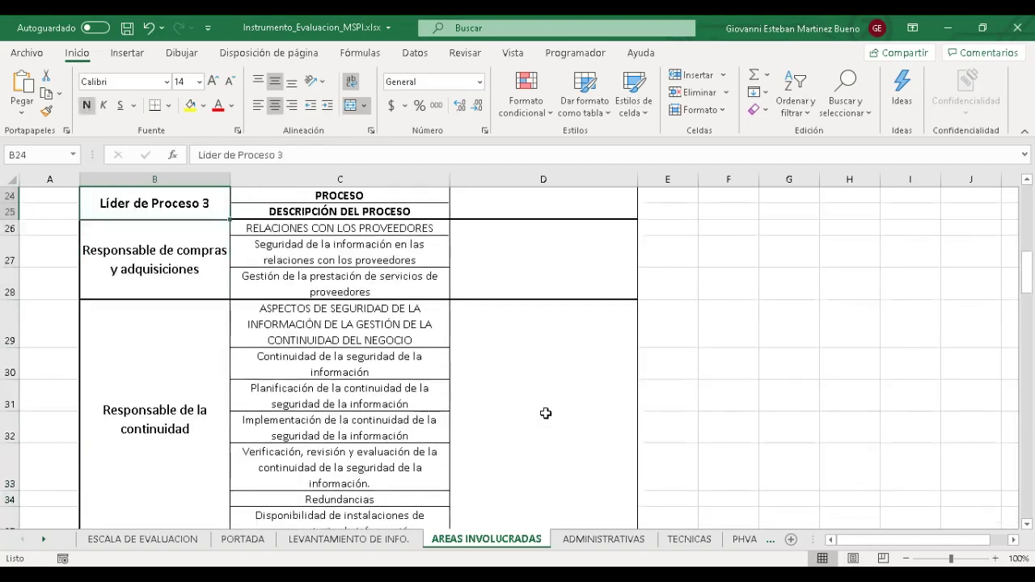
key(Up)
key(Up)
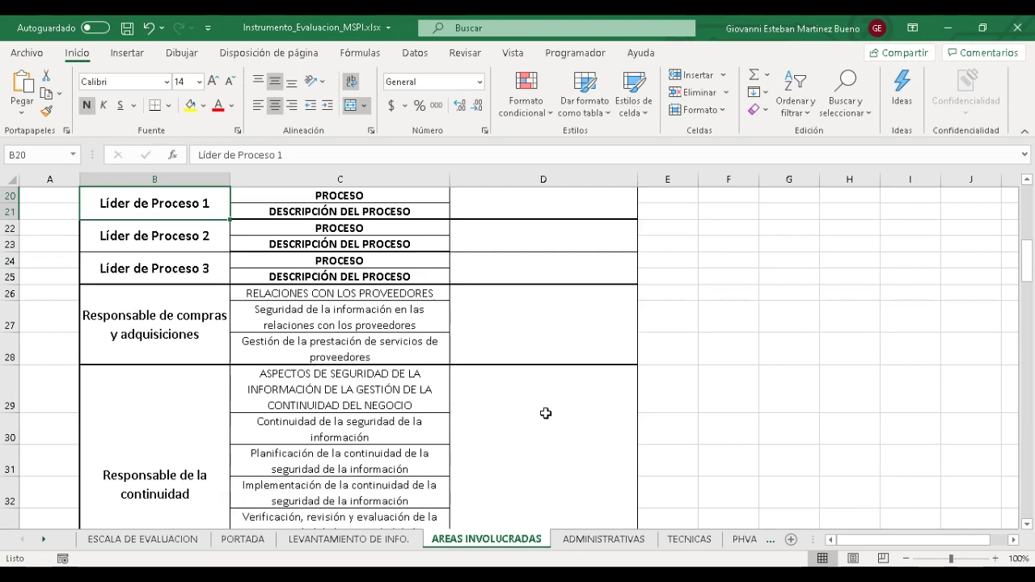
Step: Inspect the process and process description topics listed for Líder de Proceso 1 and Líder de Proceso 2
key(Right)
key(Down)
key(Down)
key(Down)
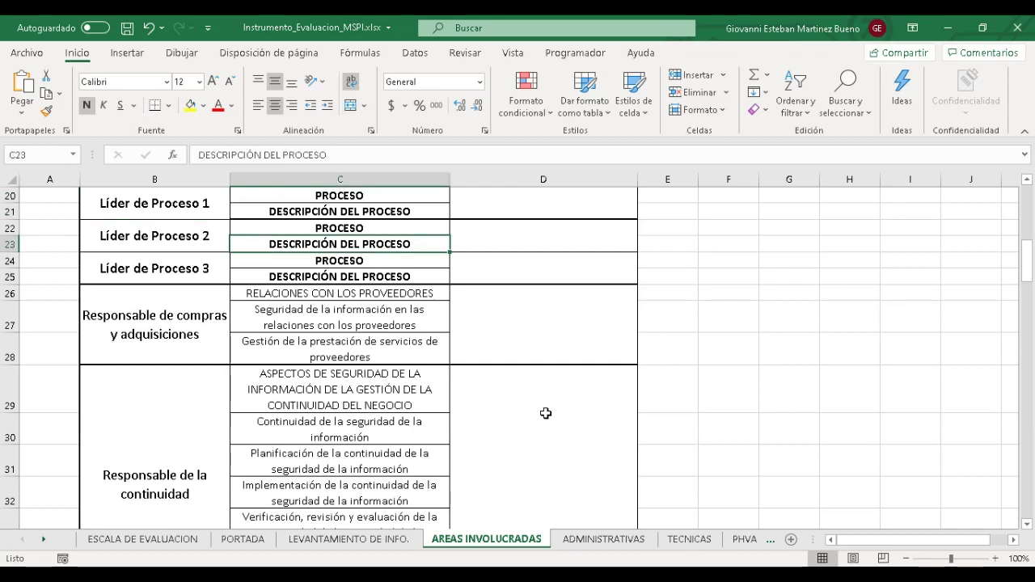
key(Up)
key(Up)
key(Up)
key(Down)
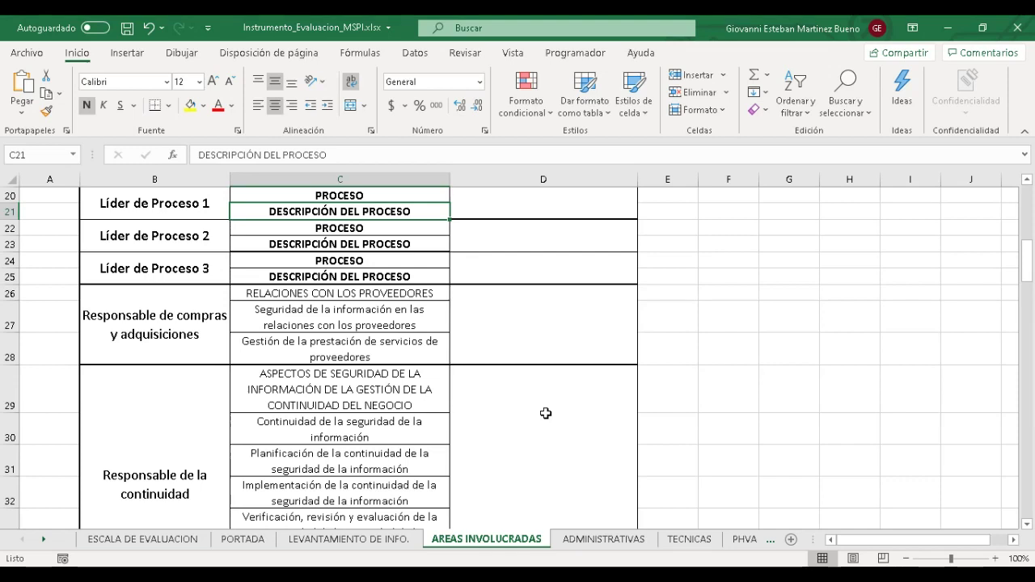
Step: Go through the remaining process leader and supplier topics down to the implementation of information security continuity
key(Down)
key(Down)
key(Down)
key(Down)
key(Down)
key(Down)
key(Down)
key(Down)
key(Down)
key(Down)
key(Down)
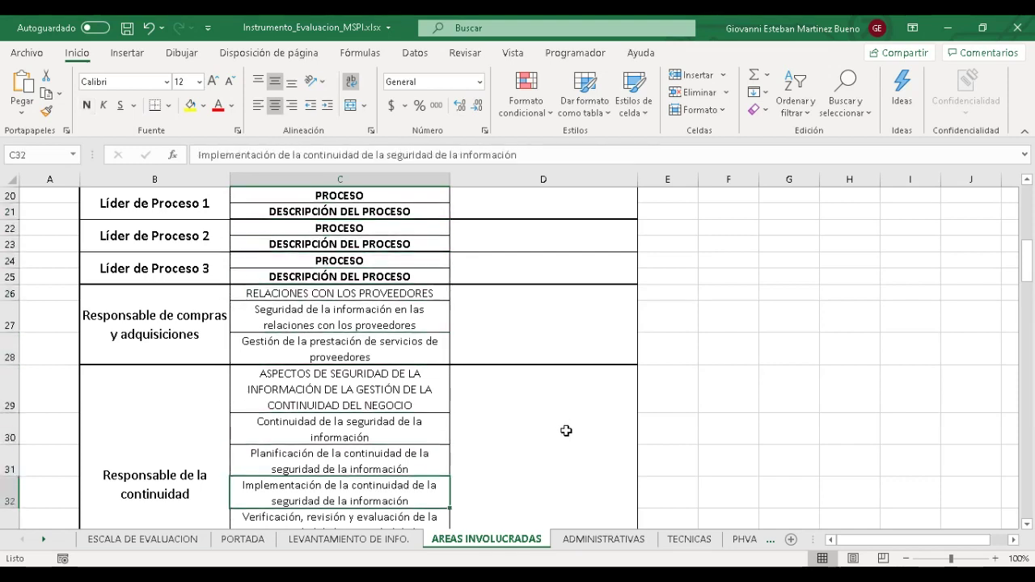
Step: Open the ADMINISTRATIVAS sheet and inspect the description and ISO reference of item AD.1.1
click(607, 547)
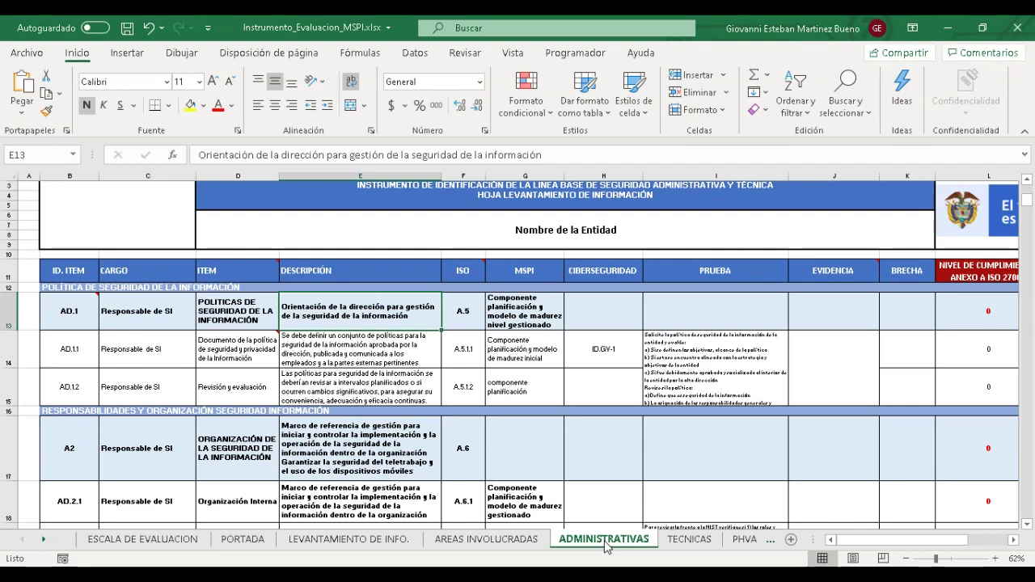
key(Down)
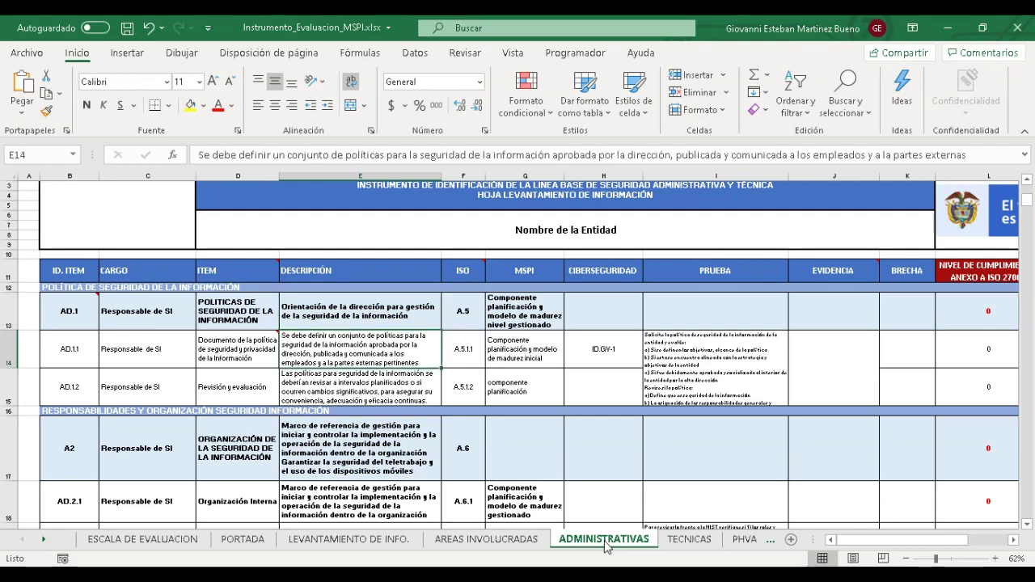
key(Left)
key(Right)
key(Right)
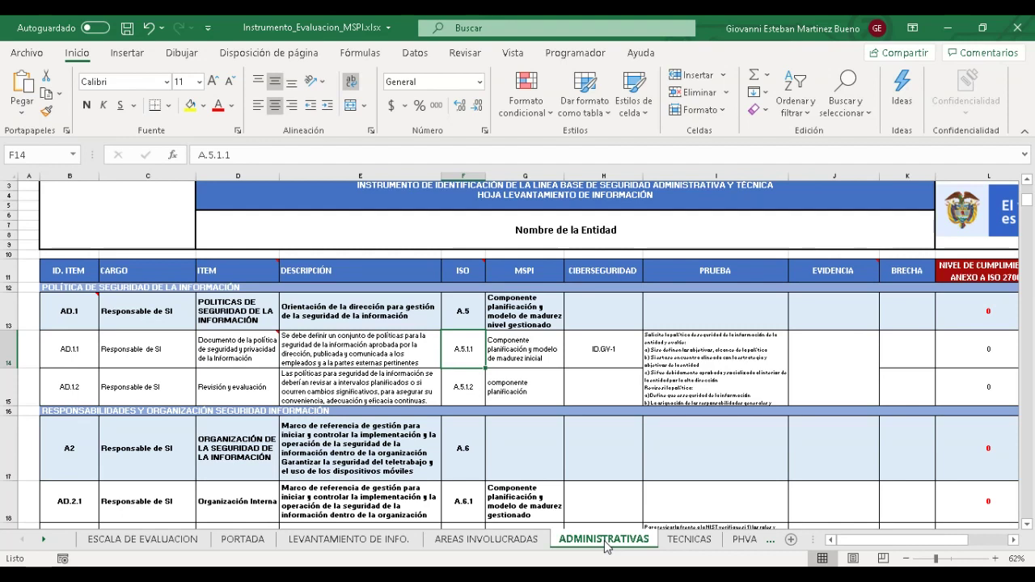
Step: Examine the ISO references from A.5.1.1 down to A.6 and back up to A.5
key(Down)
key(Down)
key(Down)
key(Down)
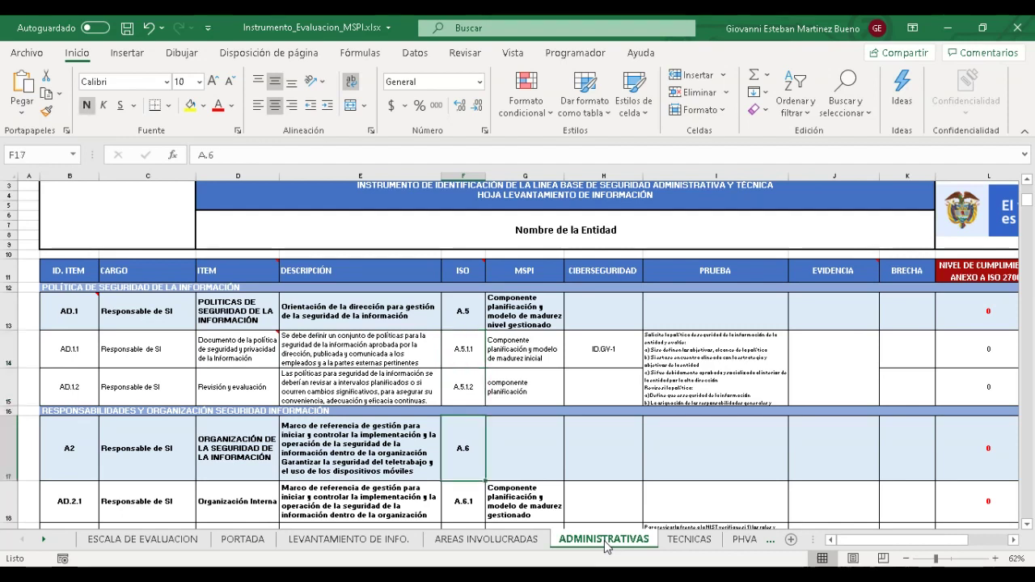
key(Up)
key(Up)
key(Up)
key(Up)
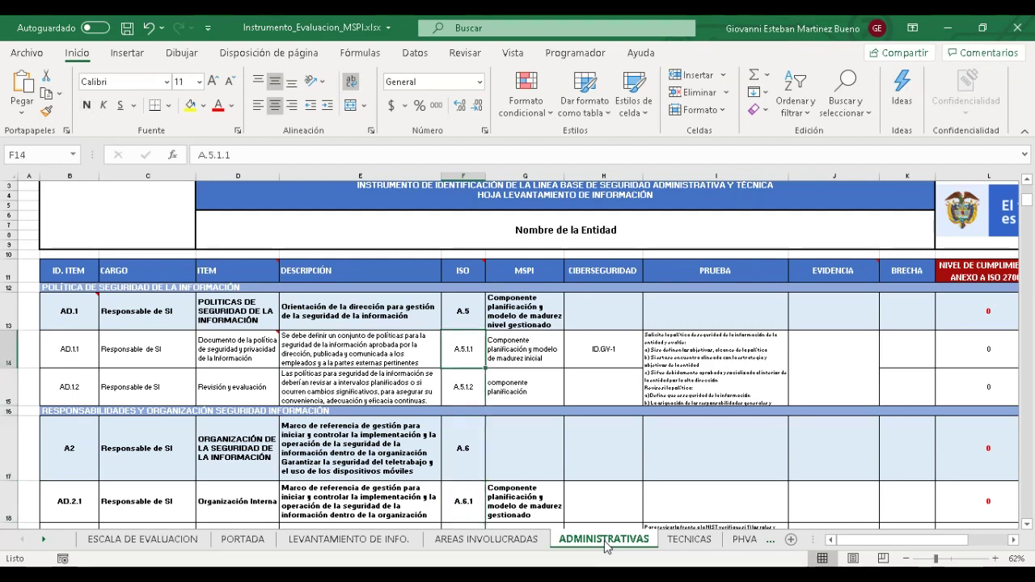
key(Up)
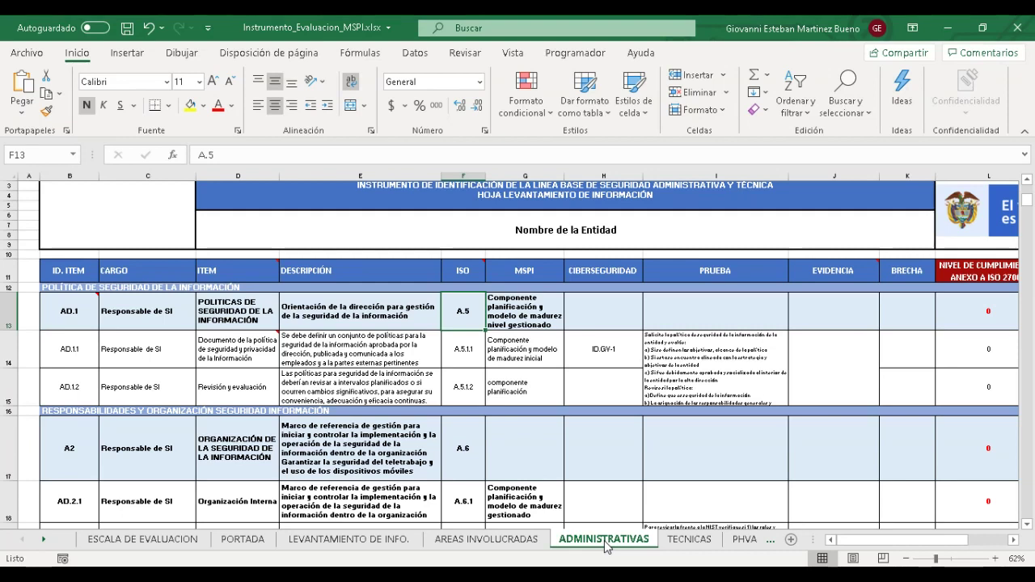
key(Left)
key(Right)
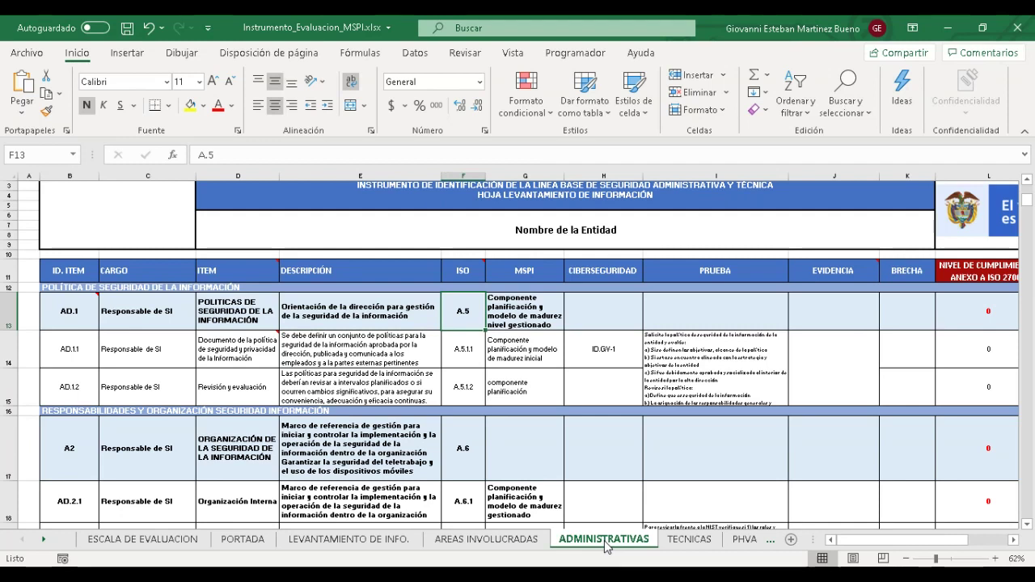
Step: Check the ISO, MSPI and cybersecurity columns of item AD.1.1 and return to its CARGO cell
key(Down)
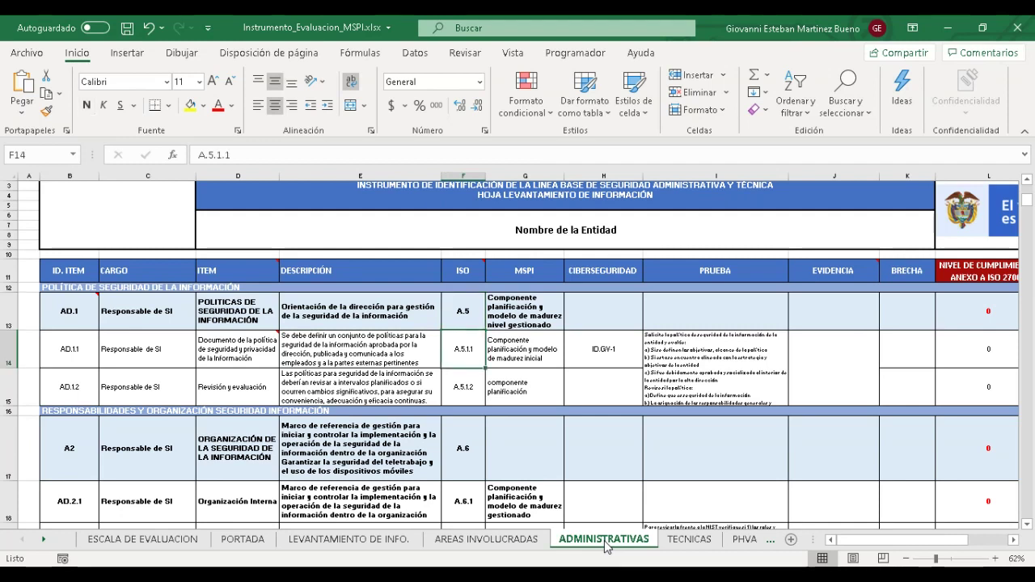
key(Down)
key(Up)
key(Right)
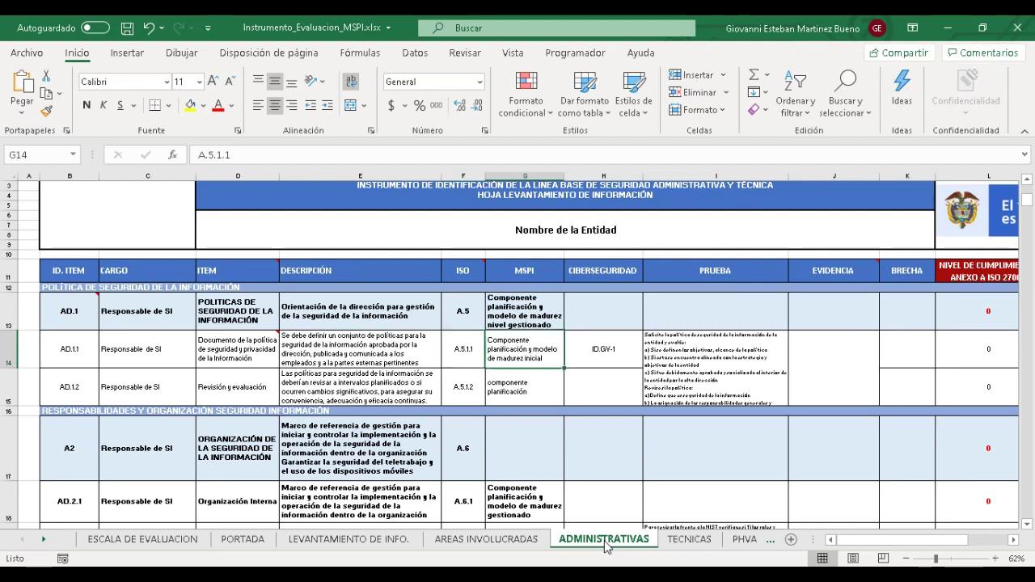
key(Right)
key(Left)
key(Left)
key(Left)
key(Left)
key(Left)
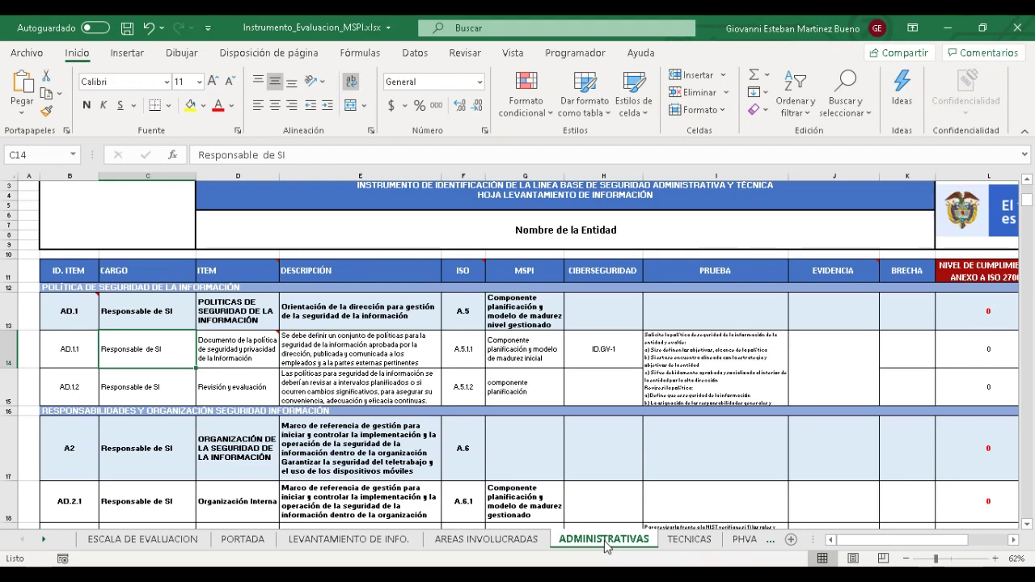
Step: Review the responsible position for AD.1.1 and AD.1.2, and AD.1.1's columns from ITEM through PRUEBA, EVIDENCIA and BRECHA to its compliance level
key(shift+Down)
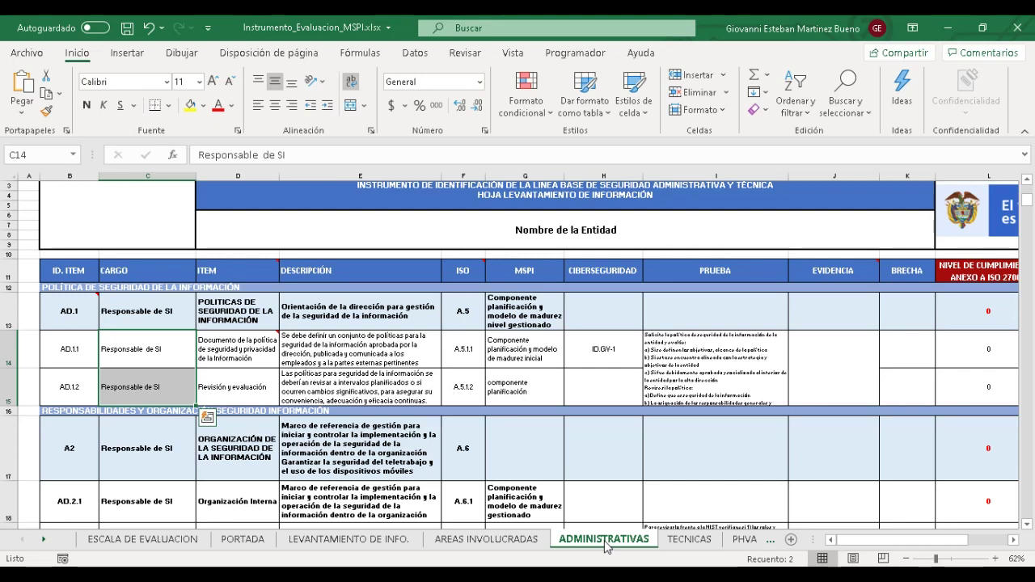
key(Right)
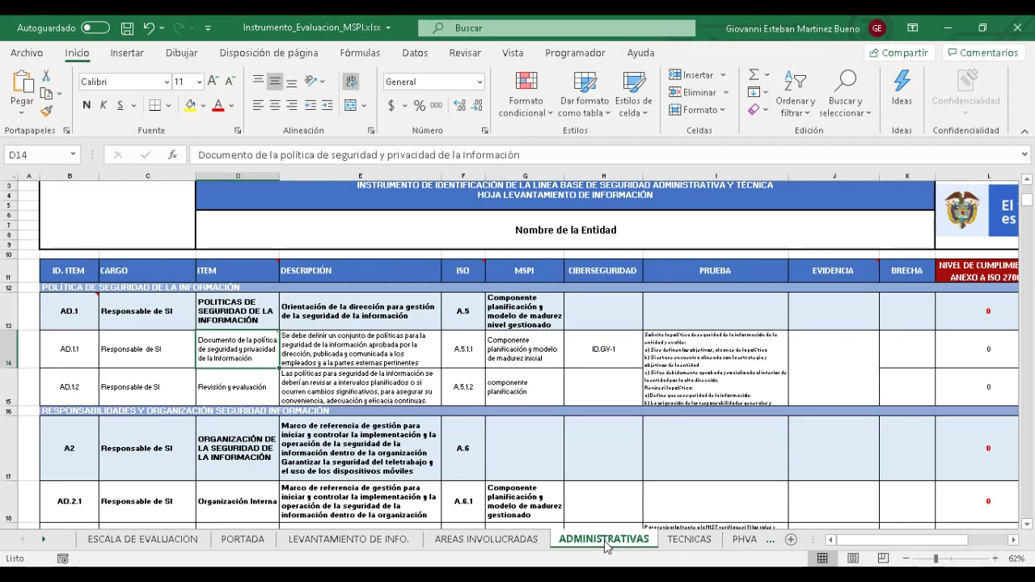
key(Right)
key(Right)
key(Right)
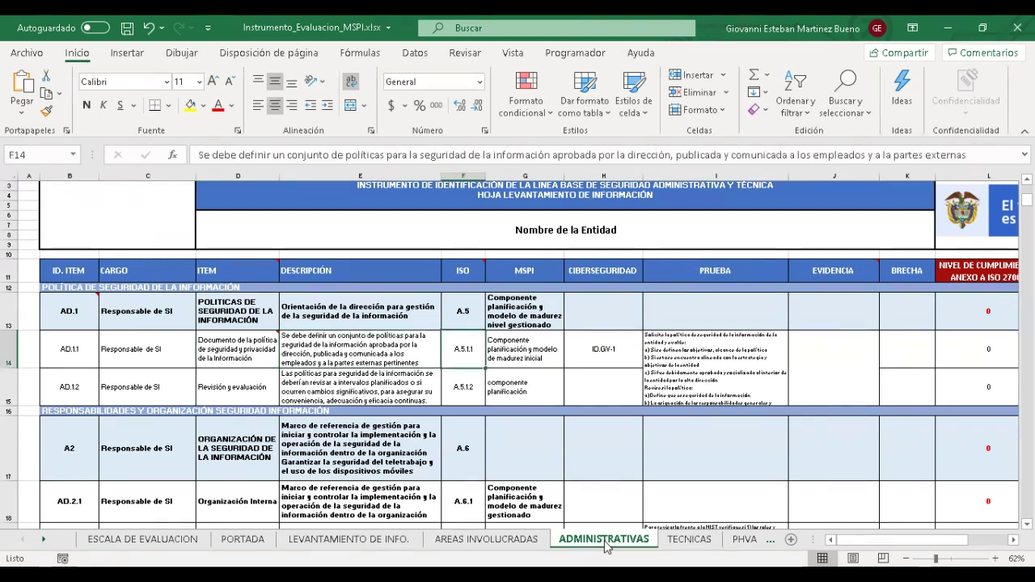
key(Right)
key(Right)
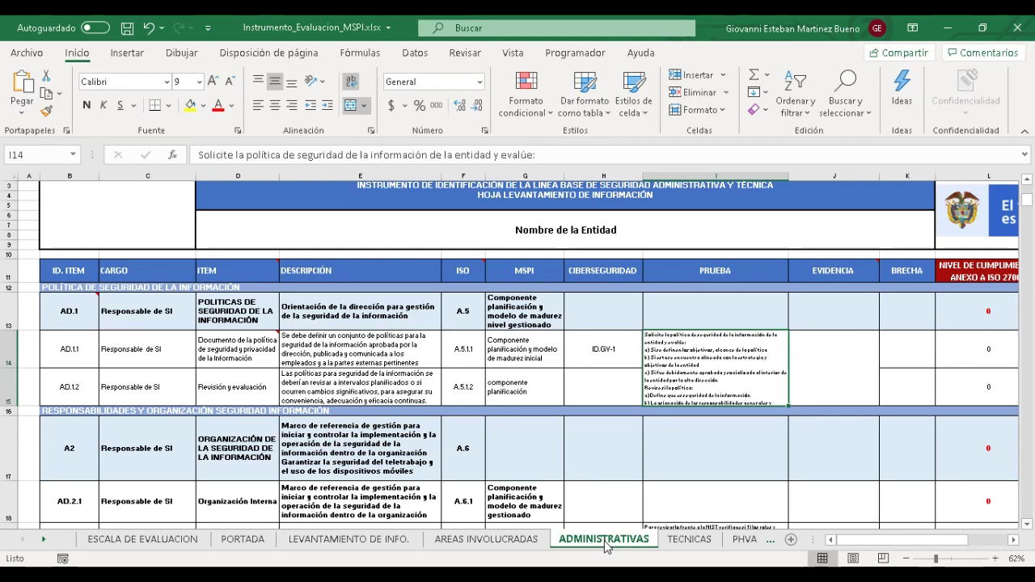
key(Right)
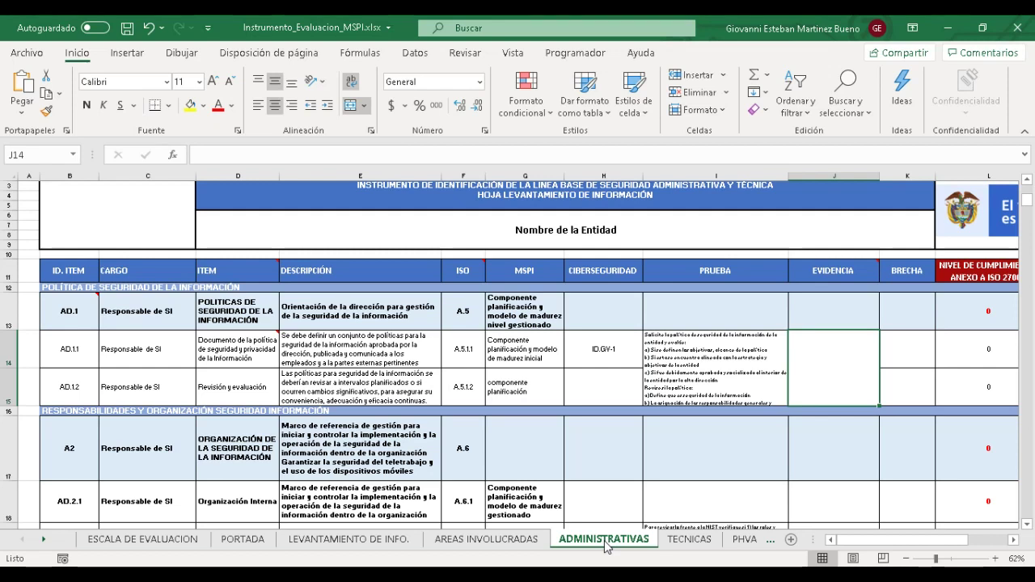
key(Right)
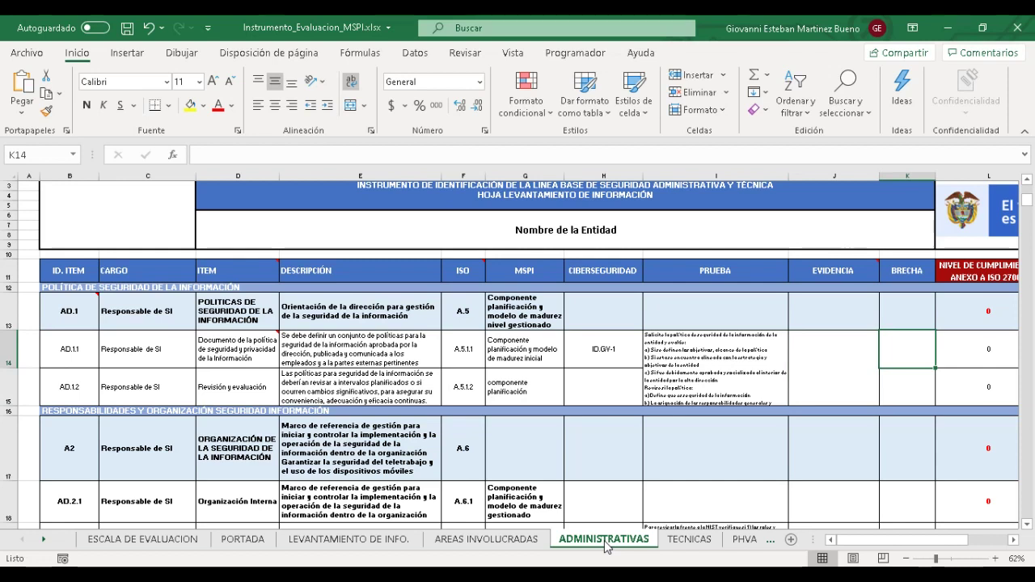
key(Right)
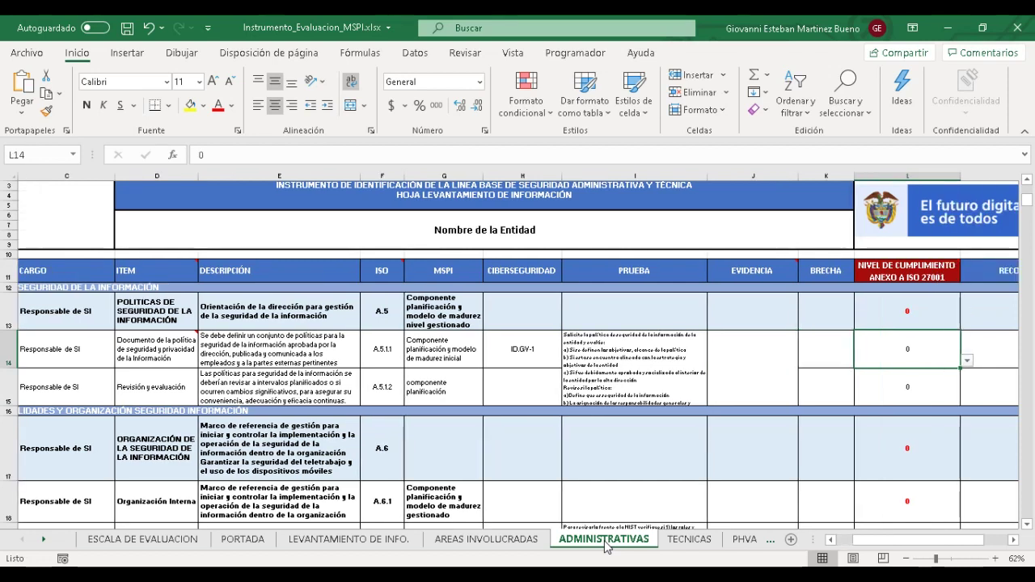
Step: Check the compliance levels of AD.1.1 and AD.1.2, consult the ESCALA DE EVALUACION sheet and return to ADMINISTRATIVAS
key(Down)
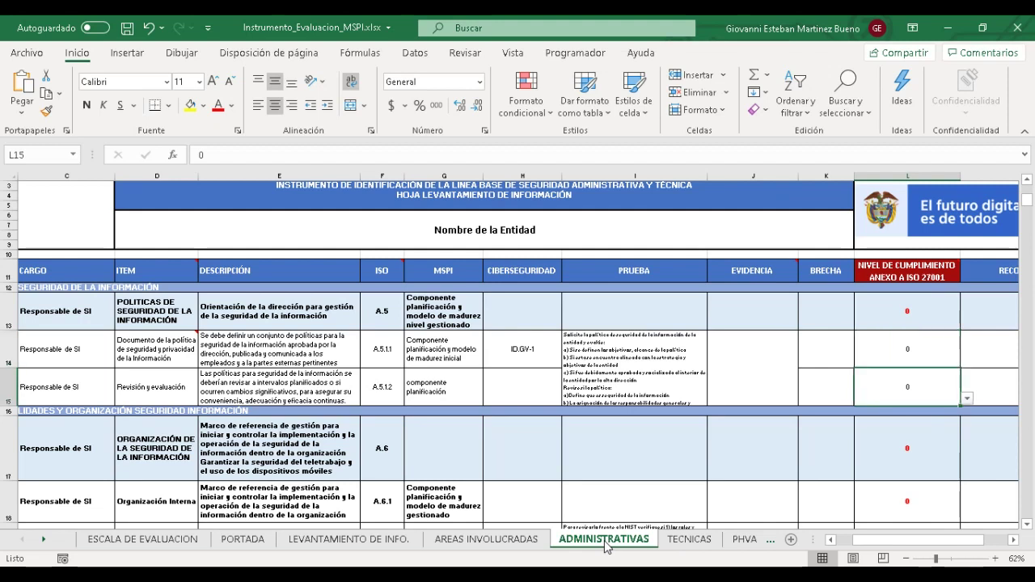
key(Up)
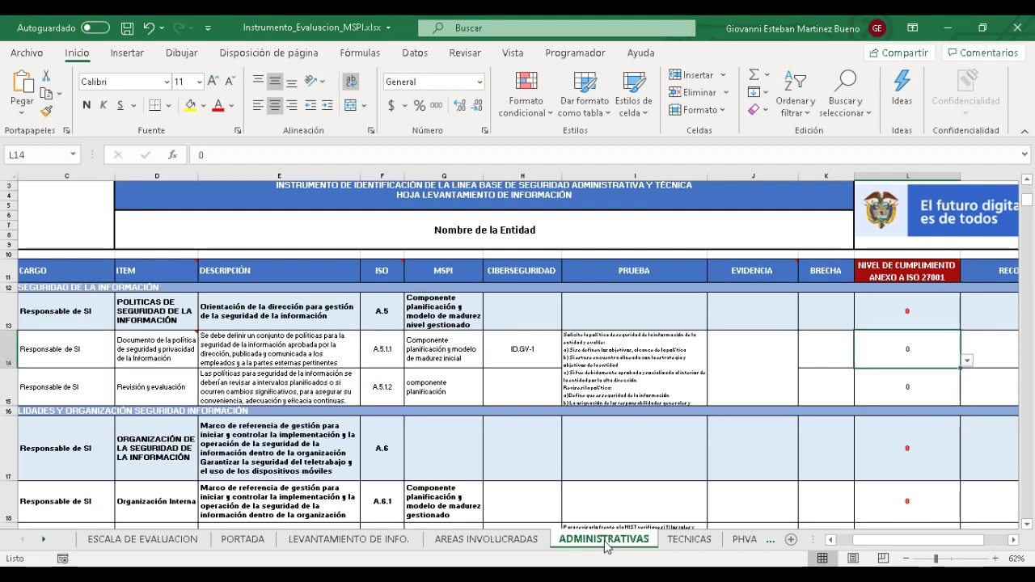
click(131, 546)
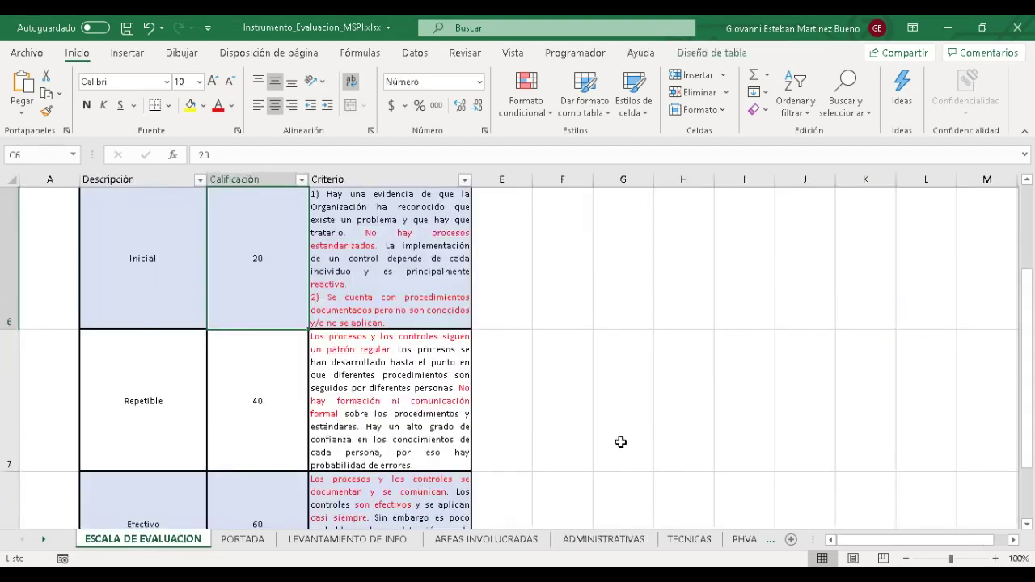
click(605, 540)
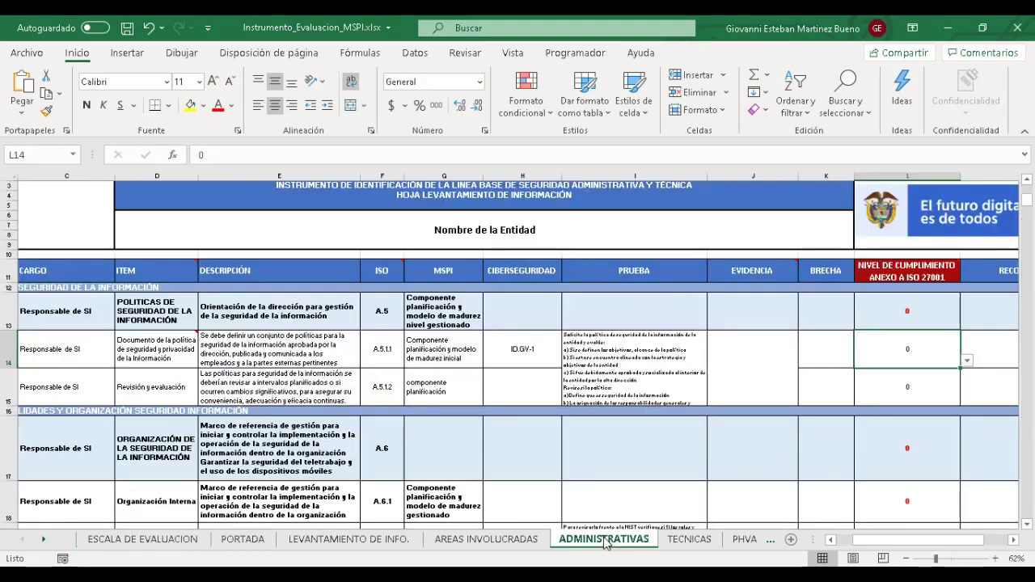
Step: Inspect the compliance formula for AD.1 and continue down that column to the A.6.1.1 roles and responsibilities item
key(Up)
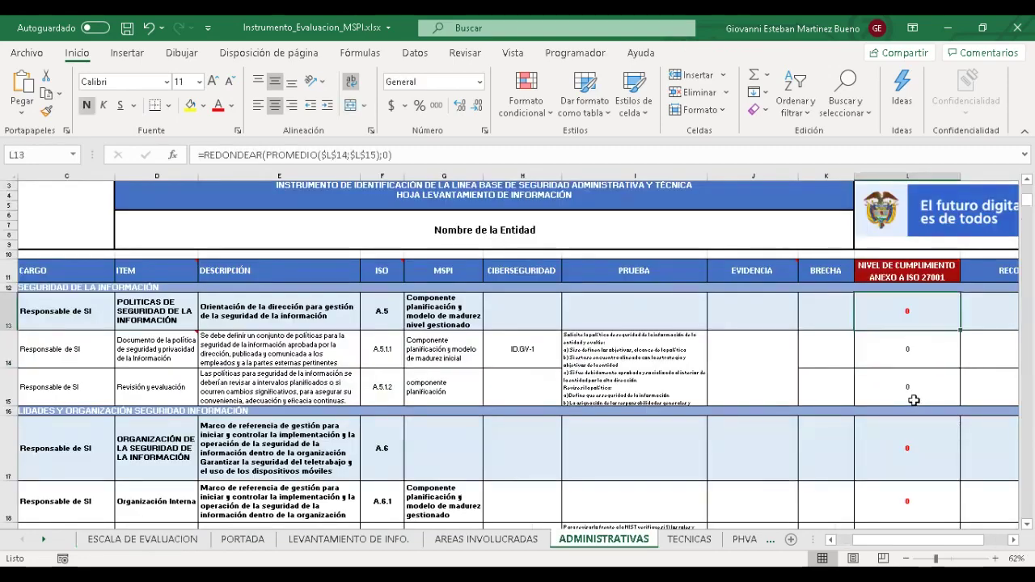
key(Down)
key(Down)
key(Down)
key(Down)
key(Down)
key(Down)
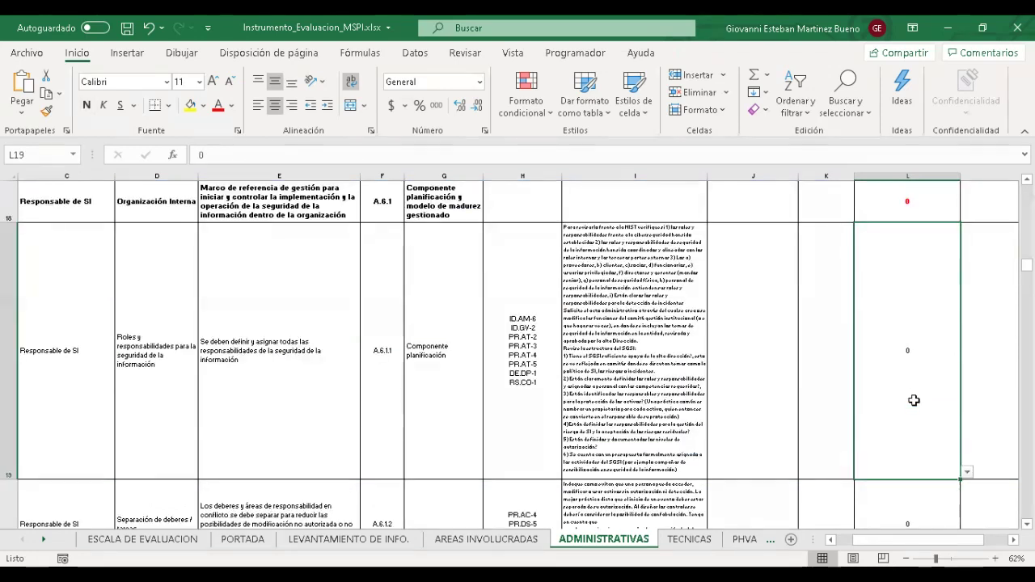
Step: Review the A.6.1.1 roles and responsibilities row from its compliance level back to the responsible position
key(Left)
key(Left)
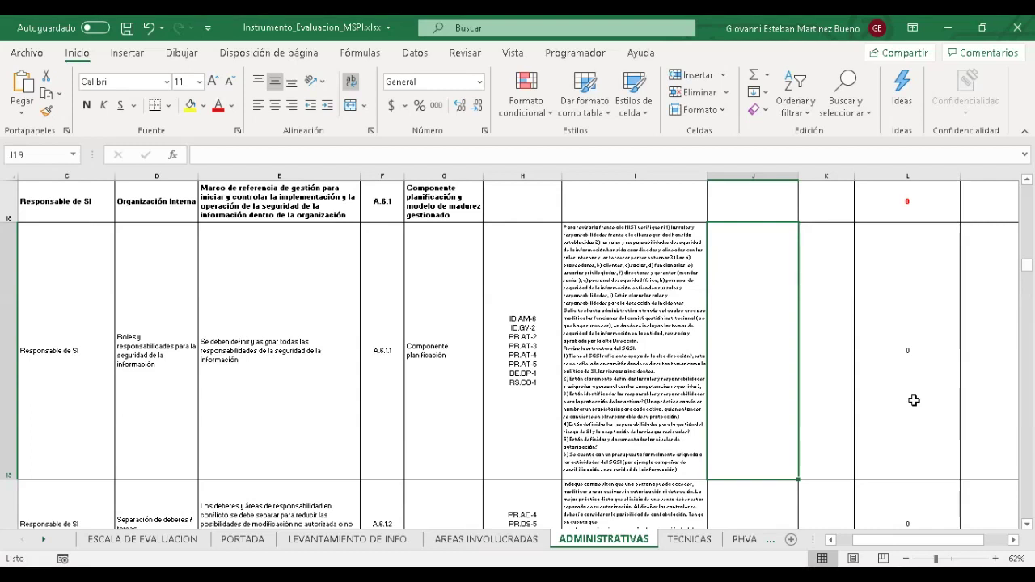
key(Left)
key(Left)
key(Left)
key(Left)
key(Left)
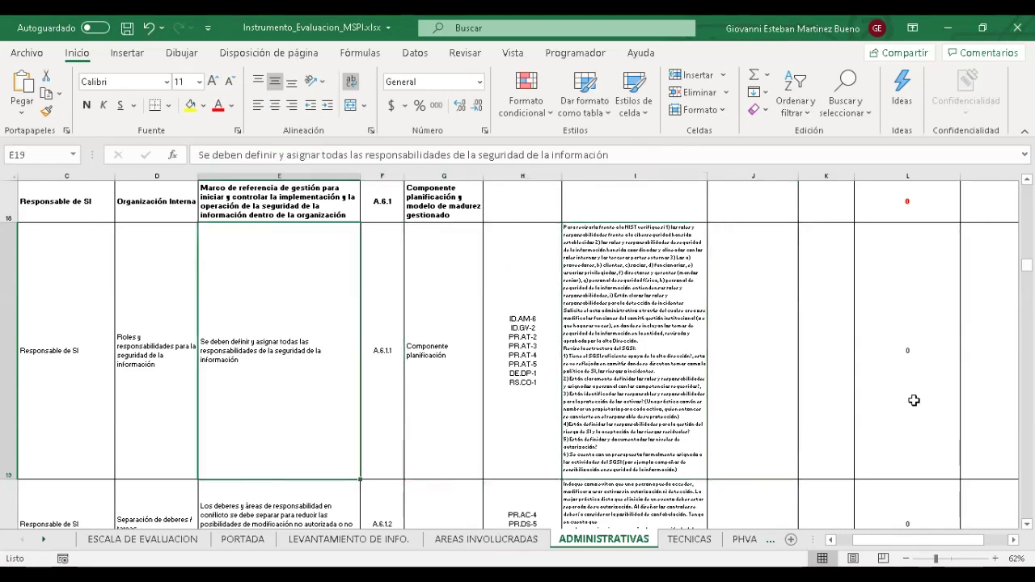
key(Left)
key(Left)
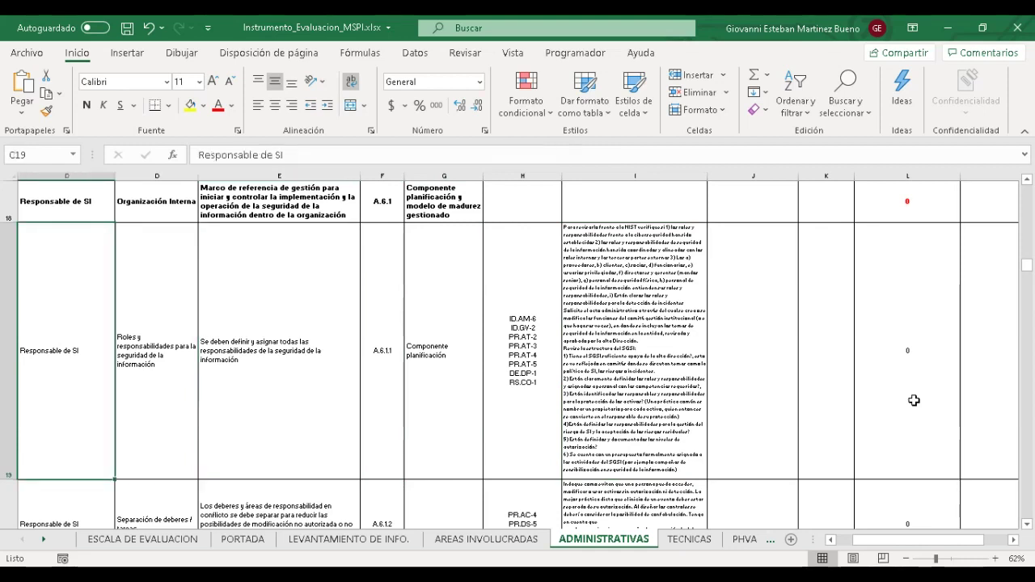
Step: Read across the A.6.1.1 row from the responsible position through the MSPI component and test to the evidence column and beyond
key(Right)
key(Right)
key(Right)
key(Right)
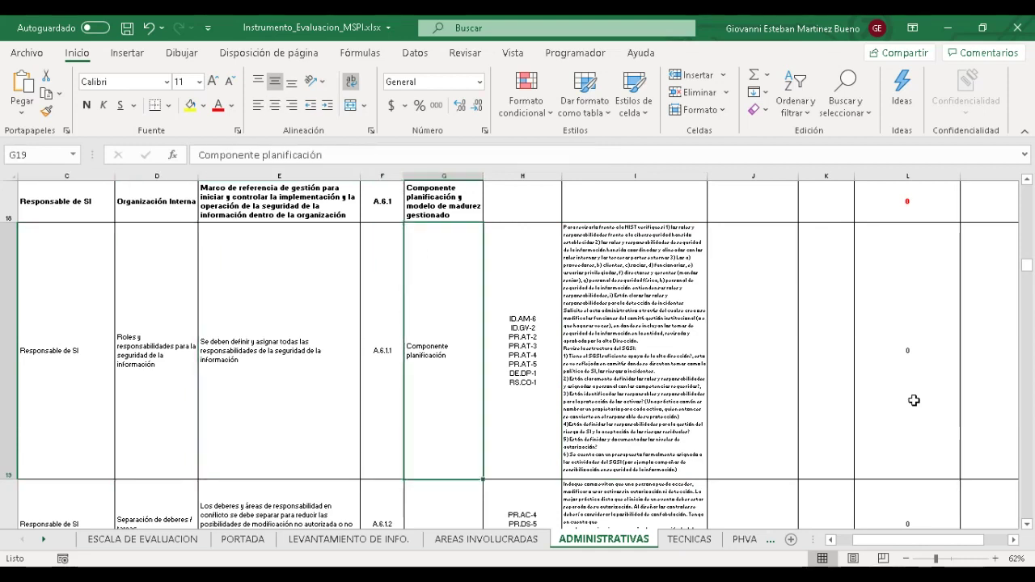
key(Right)
key(Right)
key(Right)
key(Right)
key(Right)
key(Right)
key(Right)
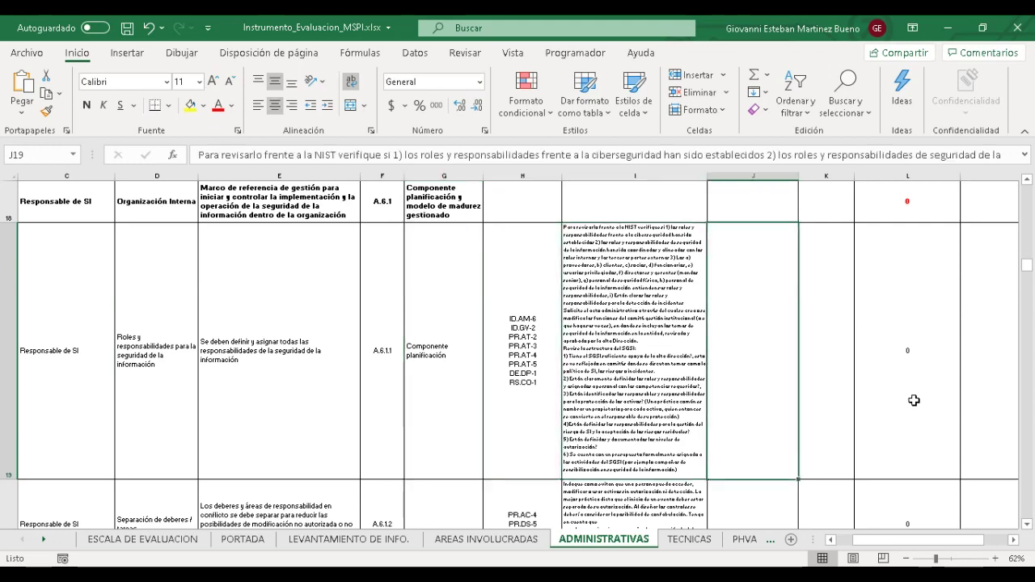
Step: Check the A.6.1.1 compliance level, and on the TECNICAS sheet read the T.1 access control row back to its responsible position
key(Left)
key(Left)
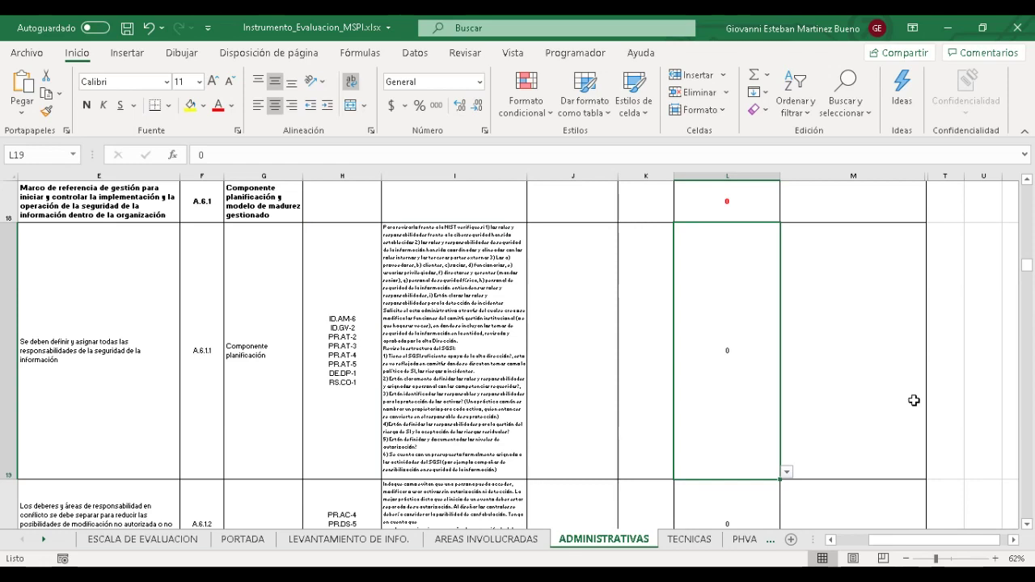
click(679, 540)
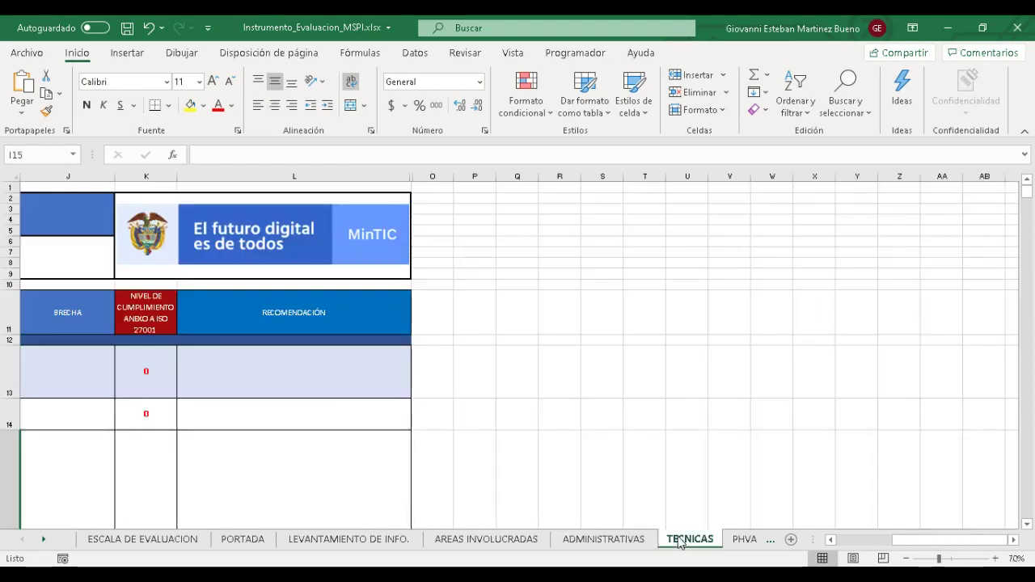
click(338, 391)
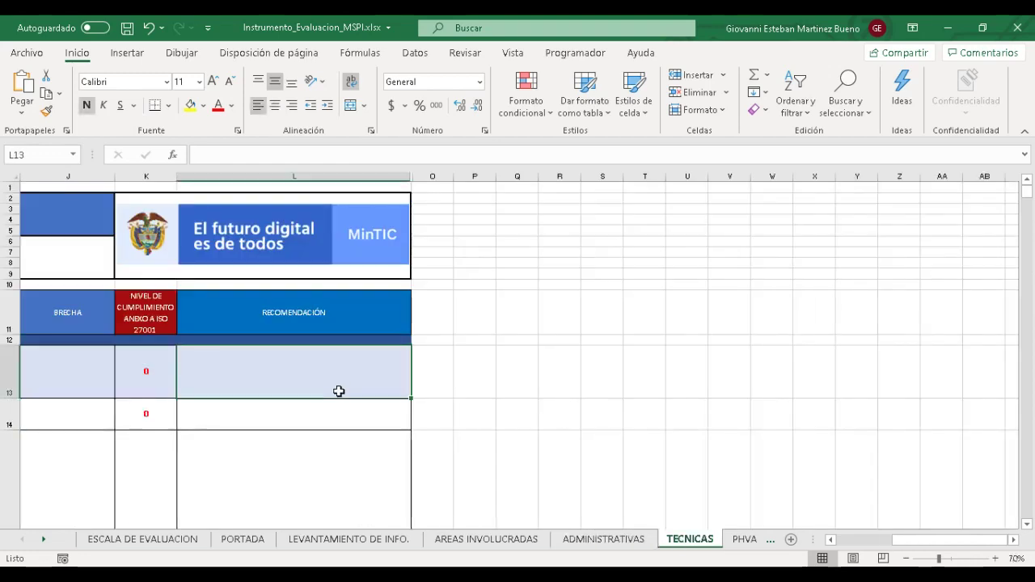
key(Left)
key(Left)
key(Left)
key(Left)
key(Left)
key(Left)
key(Left)
key(Left)
key(Left)
key(Left)
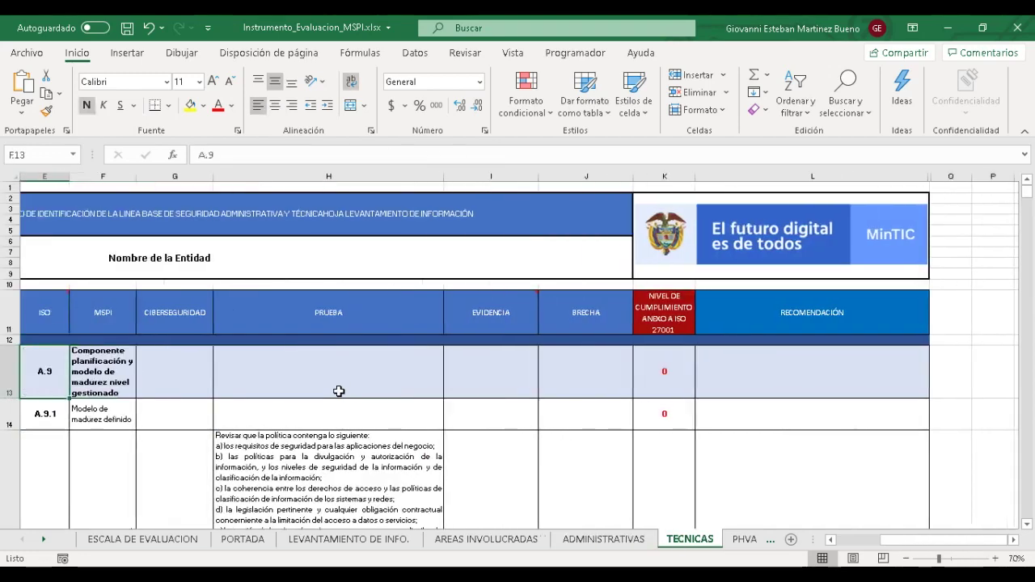
scroll(339, 392, left, 1)
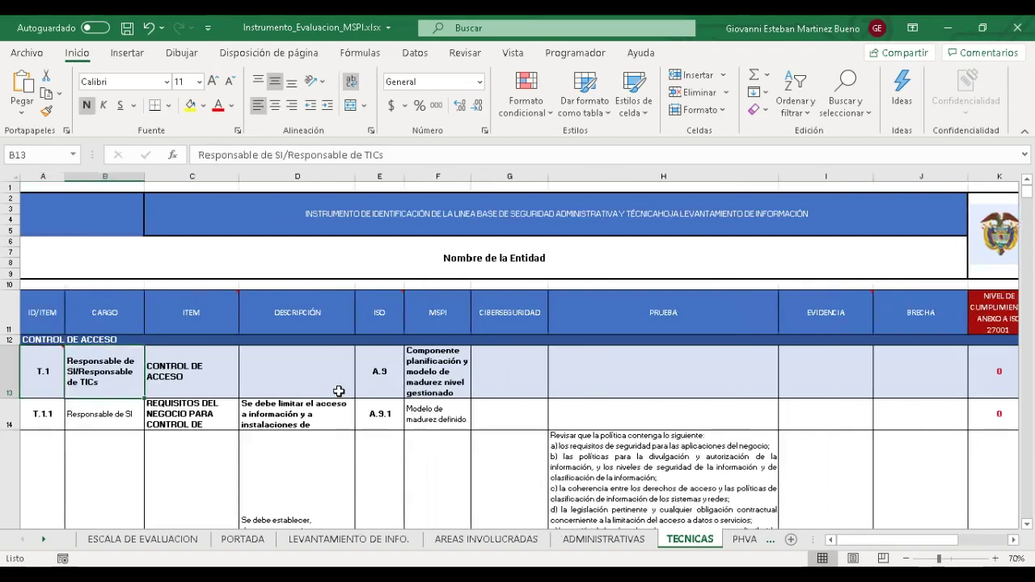
Step: Go down to the T.1.1.1 access control policy item and read its responsible position, description and ISO reference
key(Right)
key(Down)
key(Down)
key(Down)
key(Up)
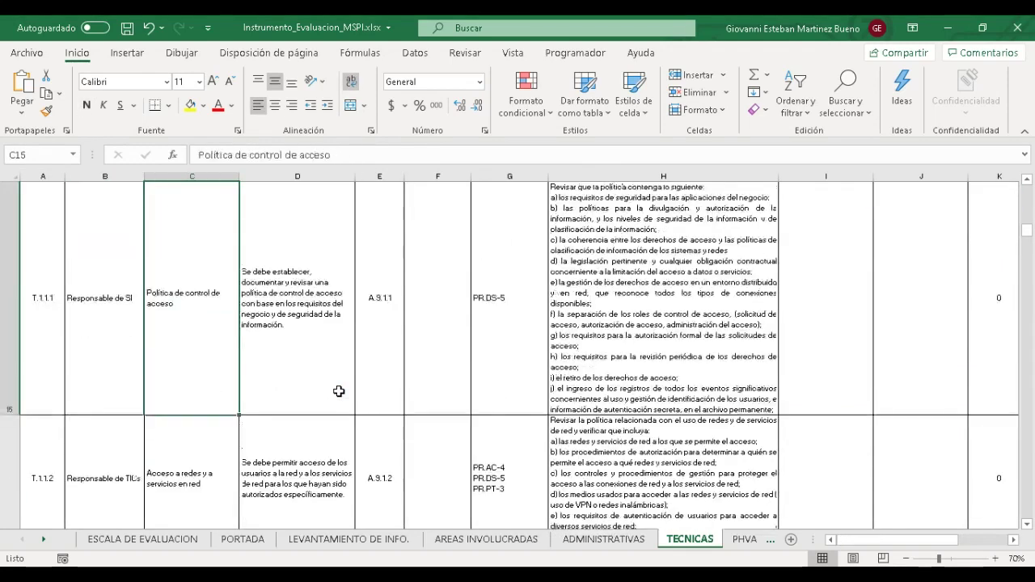
key(Left)
key(Right)
key(Right)
key(Right)
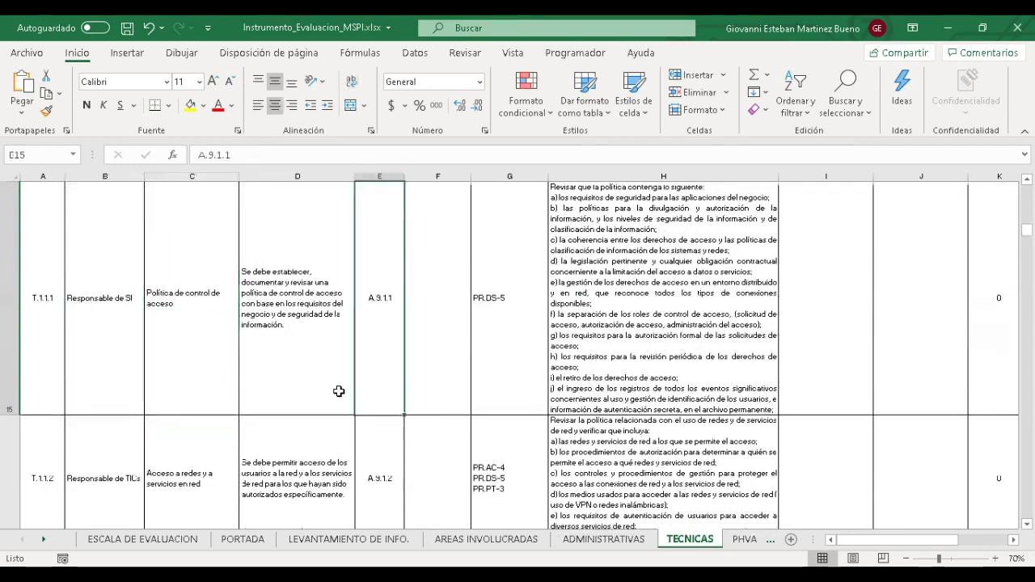
Step: Review the T.1.1 business requirements row from its ISO reference back to its ID, ending on the item title
key(Up)
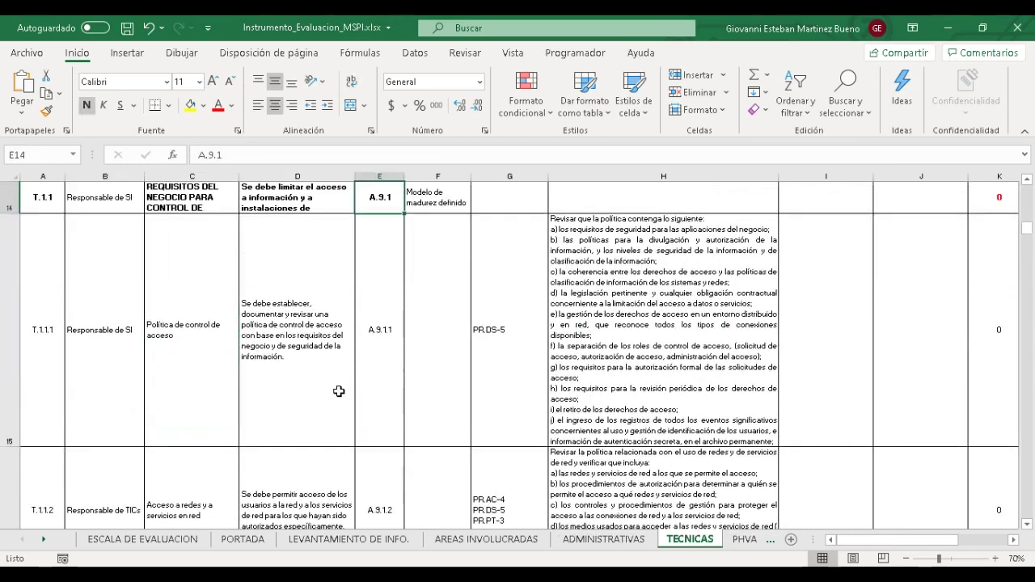
key(Left)
key(Left)
key(Left)
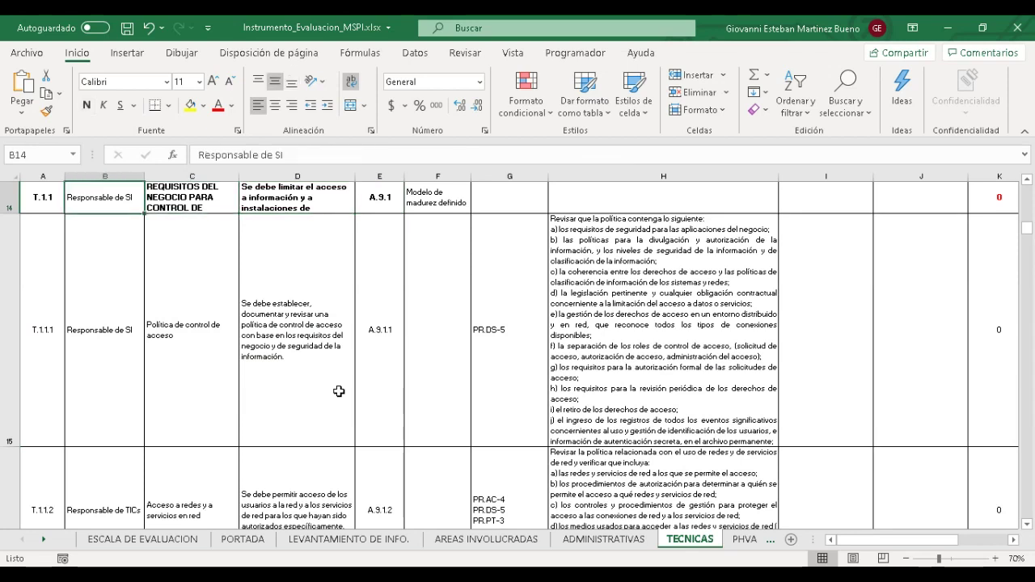
key(Left)
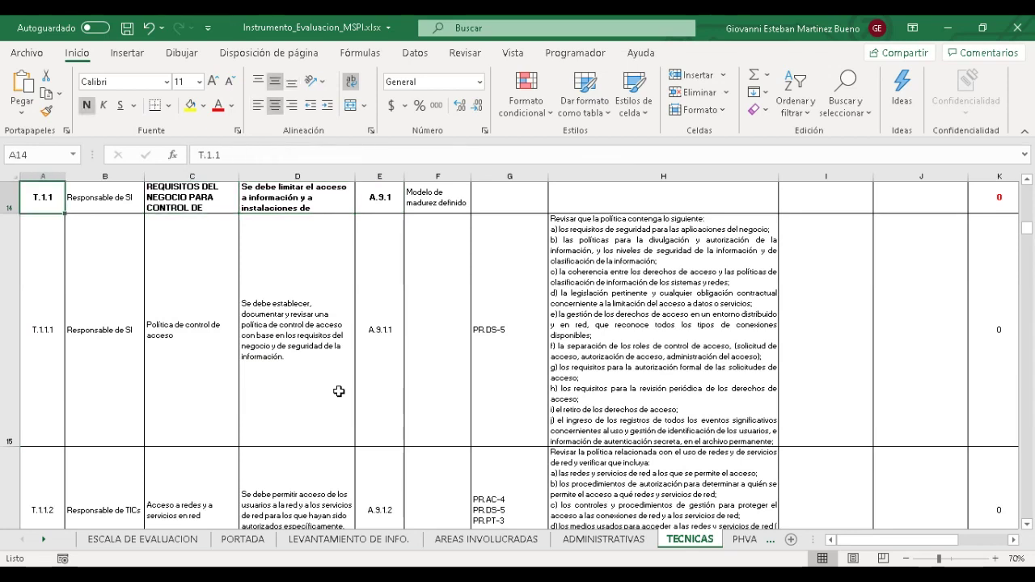
key(Right)
key(Right)
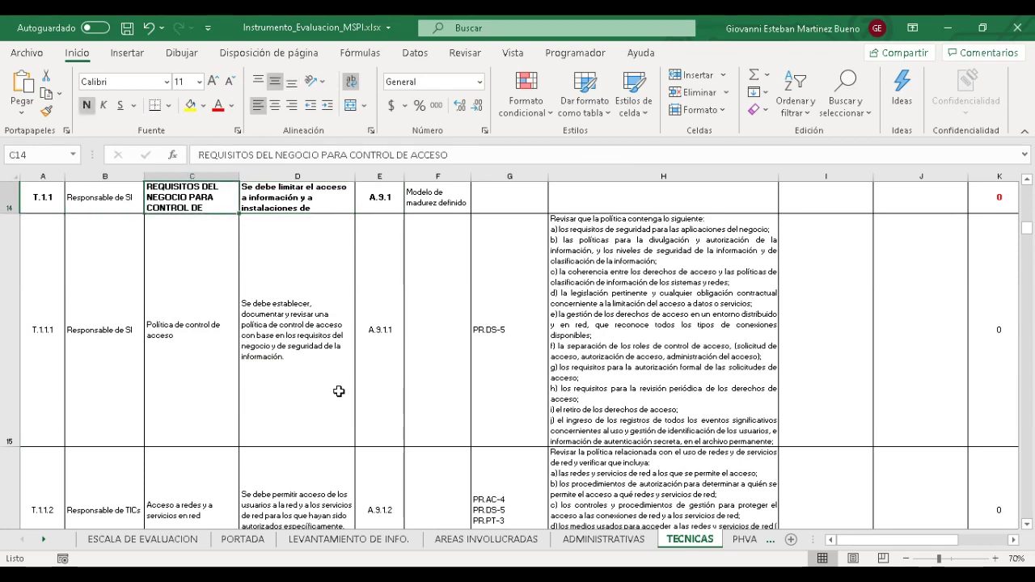
Step: Compare the ISO references of T.1.1 and T.1.1.1, ending on the full description of T.1.1
key(Right)
key(Right)
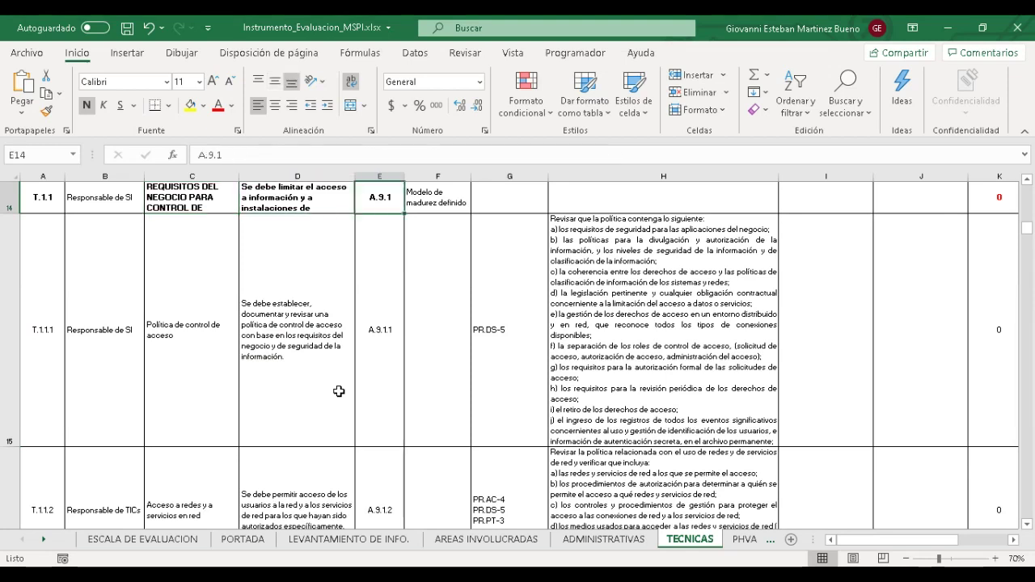
key(Right)
key(Left)
key(Down)
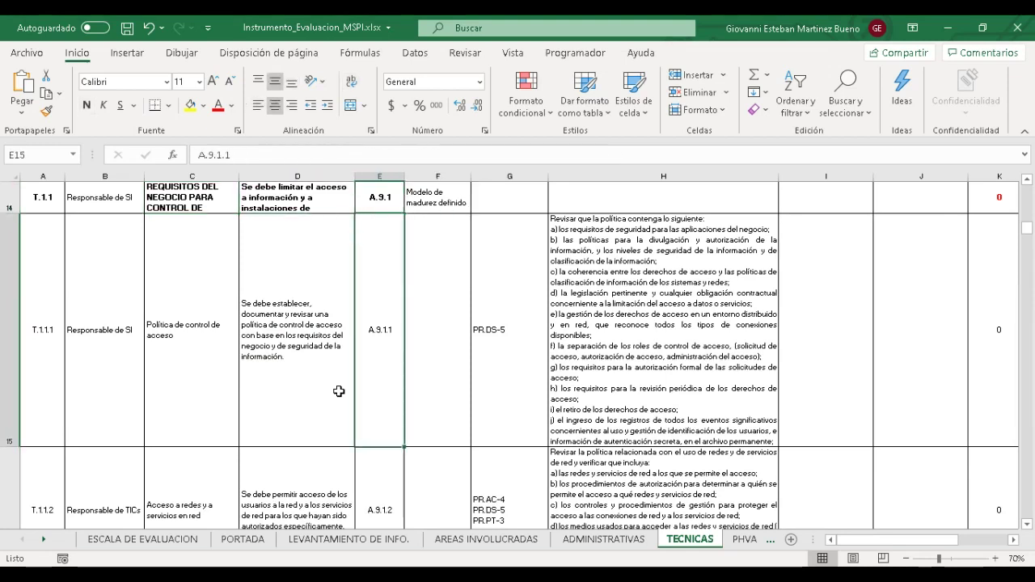
key(Up)
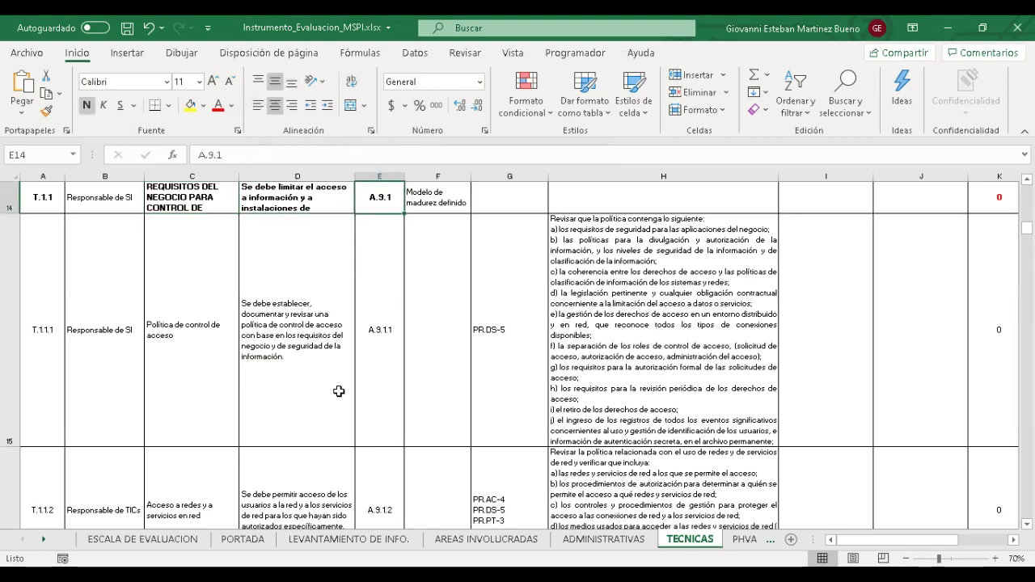
key(Left)
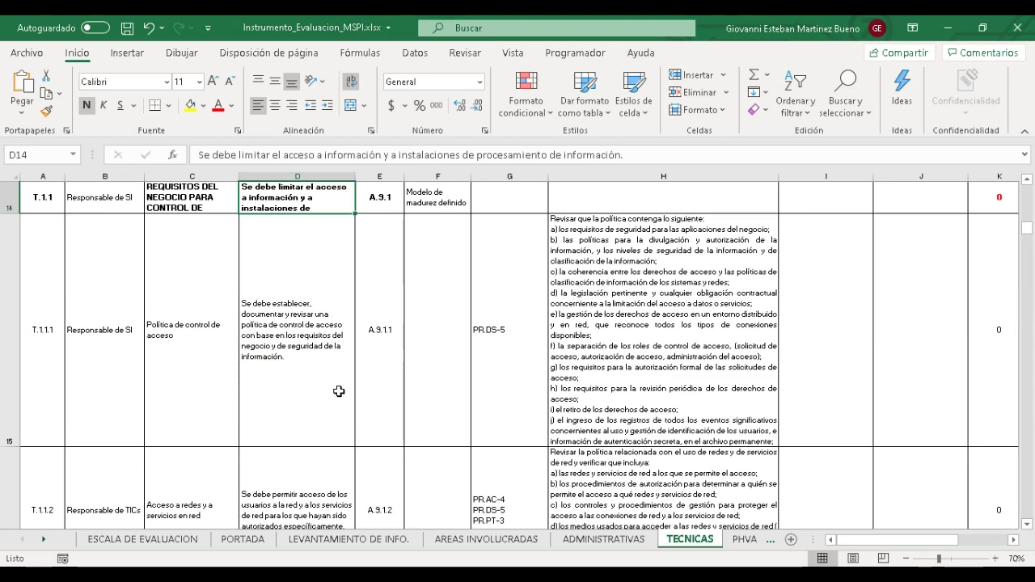
Step: Read across the T.1.1.1 access control policy row from its description through the test and gap to its compliance level
key(Down)
key(Right)
key(Right)
key(Right)
key(Right)
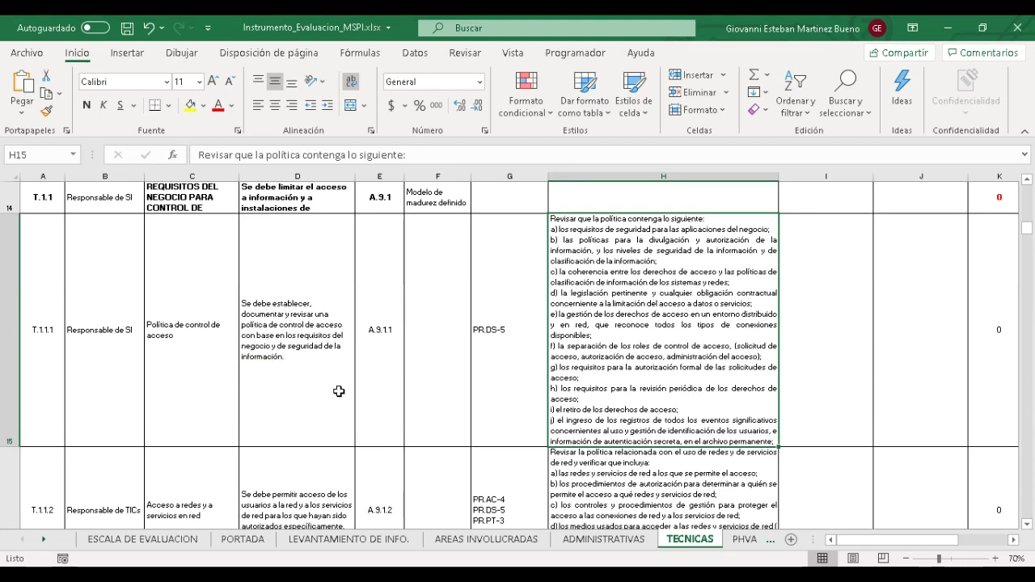
key(Right)
key(Right)
key(Right)
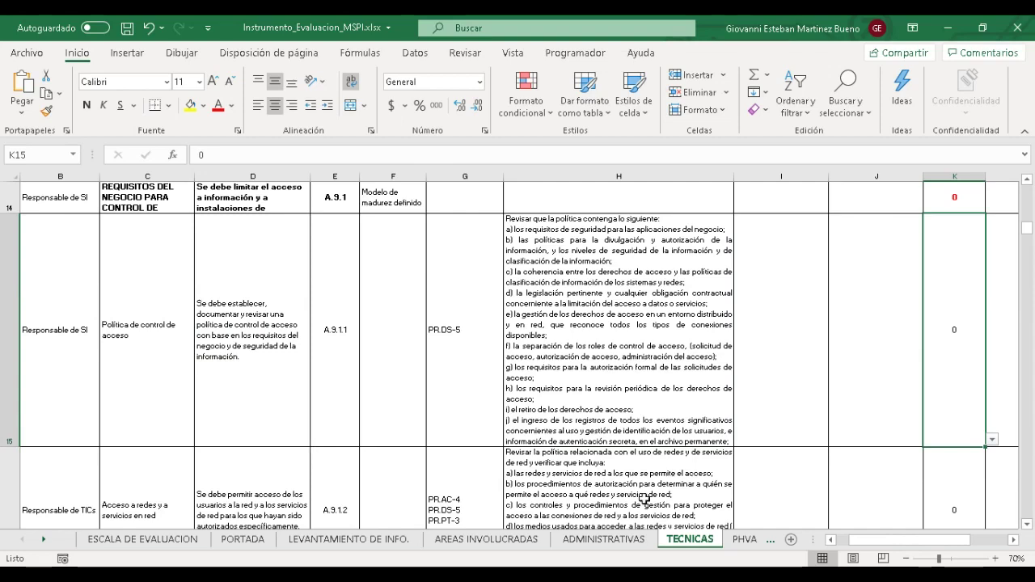
Step: Open the PHVA sheet and review the ITEM column from the implementation component up to the P.9 awareness item
click(743, 540)
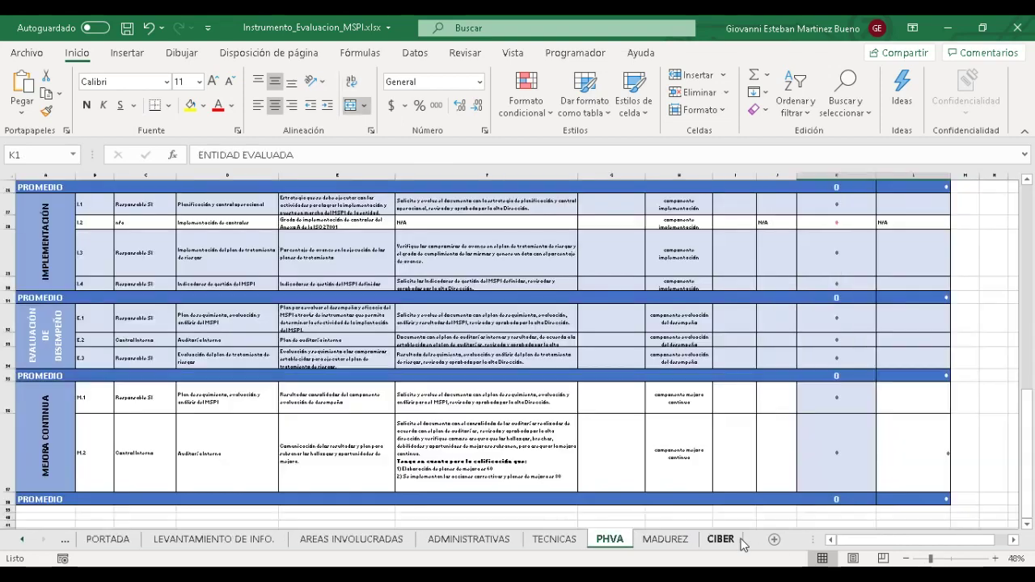
click(241, 251)
key(Up)
key(Up)
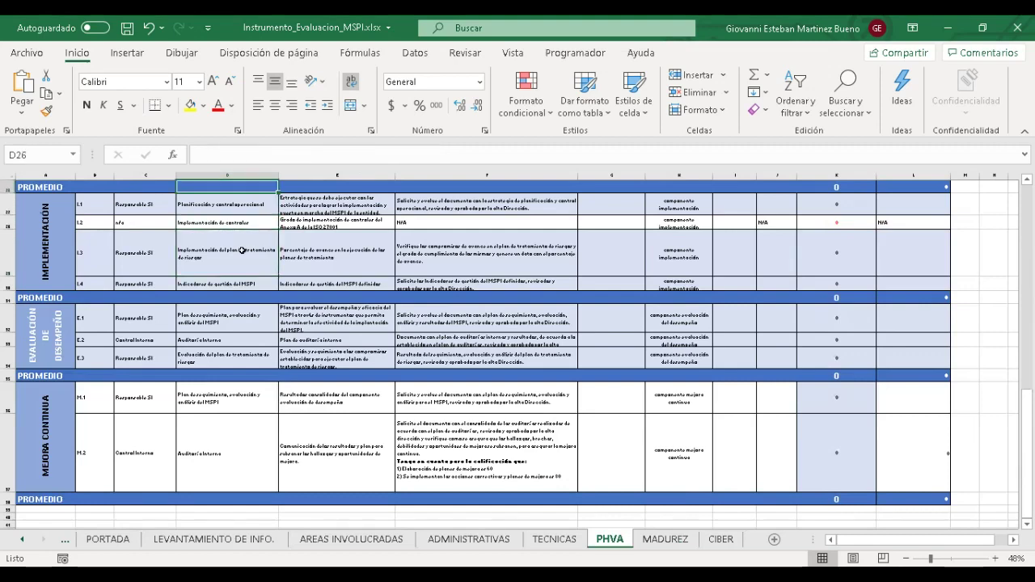
key(Up)
key(Up)
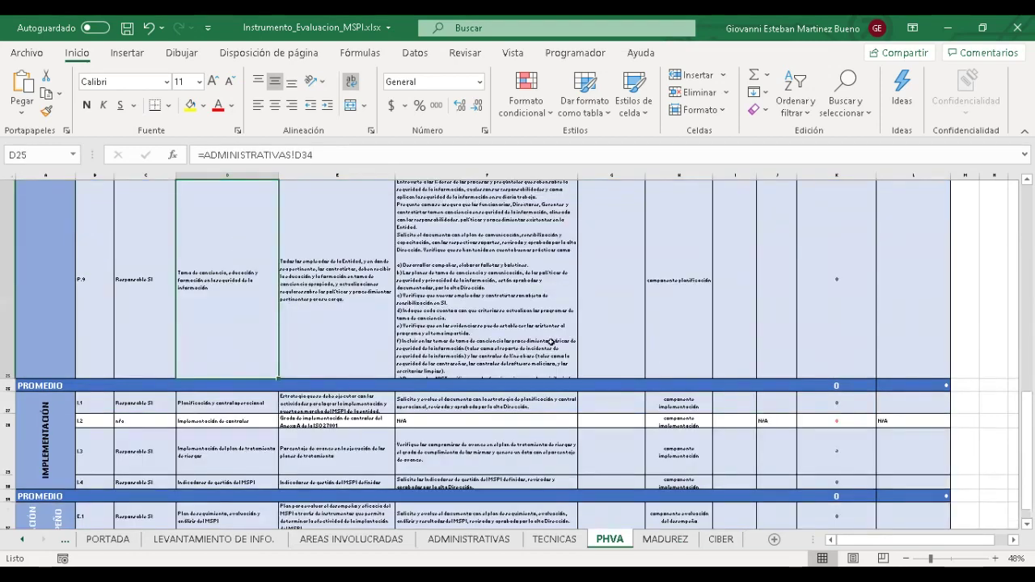
Step: Read the PRUEBA texts from P.9 up to the roles and responsibilities item and across that row past the MSPI component
click(994, 558)
click(994, 558)
click(995, 558)
click(995, 558)
click(995, 558)
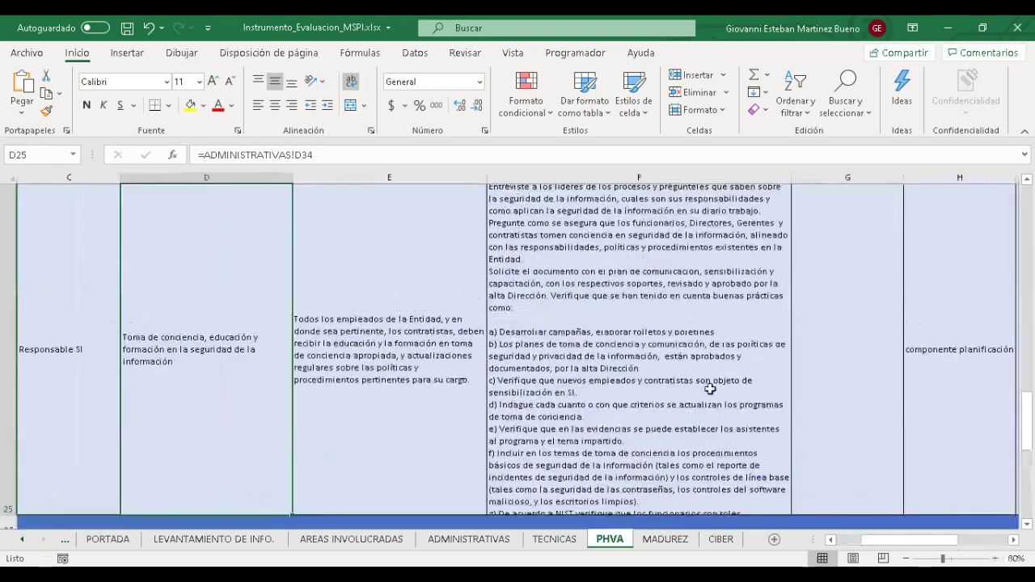
click(710, 388)
key(Up)
key(Up)
key(Up)
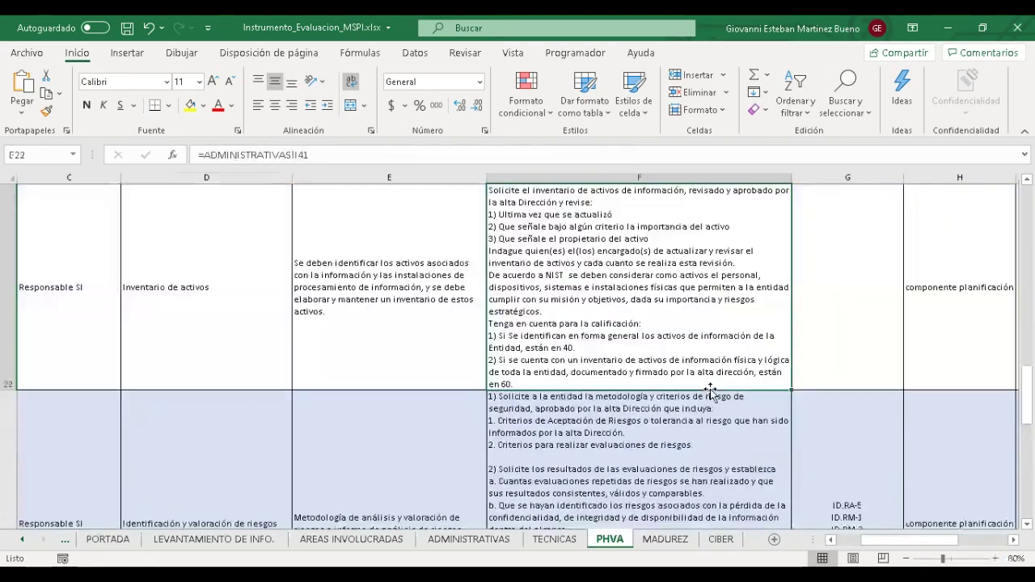
key(Up)
key(Right)
key(Right)
key(Right)
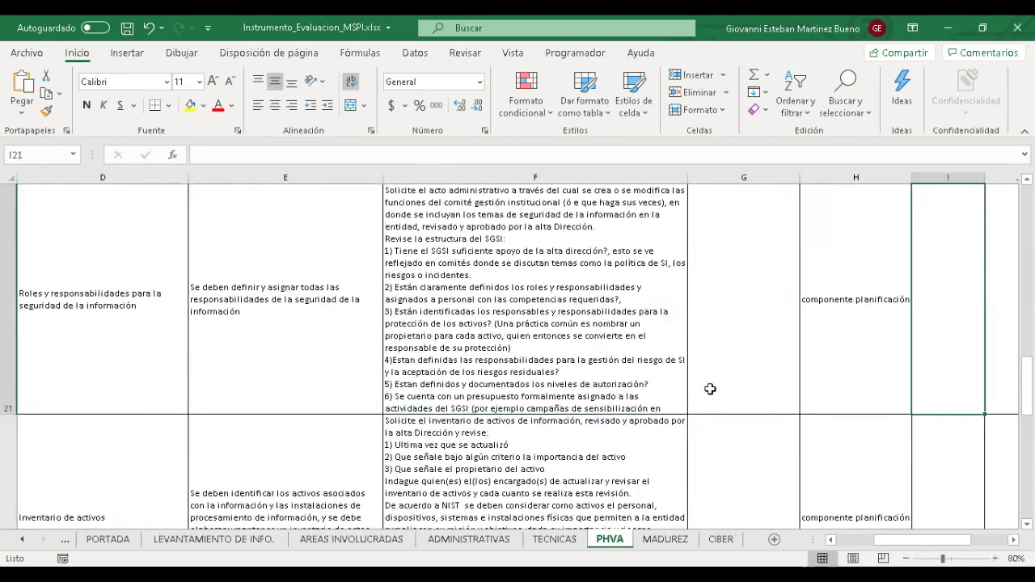
Step: Review the PHVA planning items upward from the roles and responsibilities row to the sheet's title block
key(Up)
key(Up)
key(Up)
key(Up)
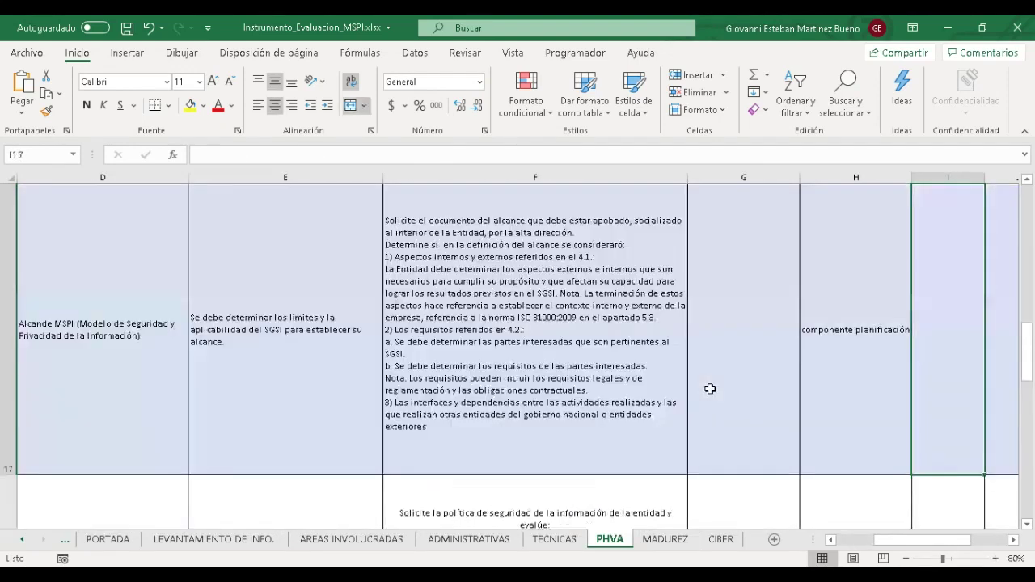
key(Up)
key(Up)
key(Up)
key(Left)
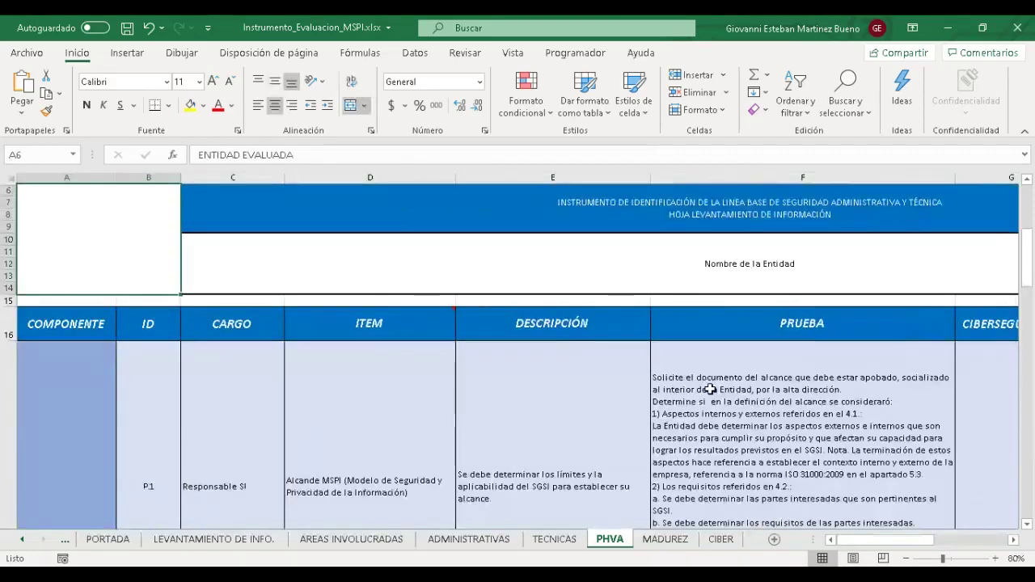
Step: Examine the PHVA column headings from COMPONENTE to ITEM and the entity name cell above them
key(Down)
key(Down)
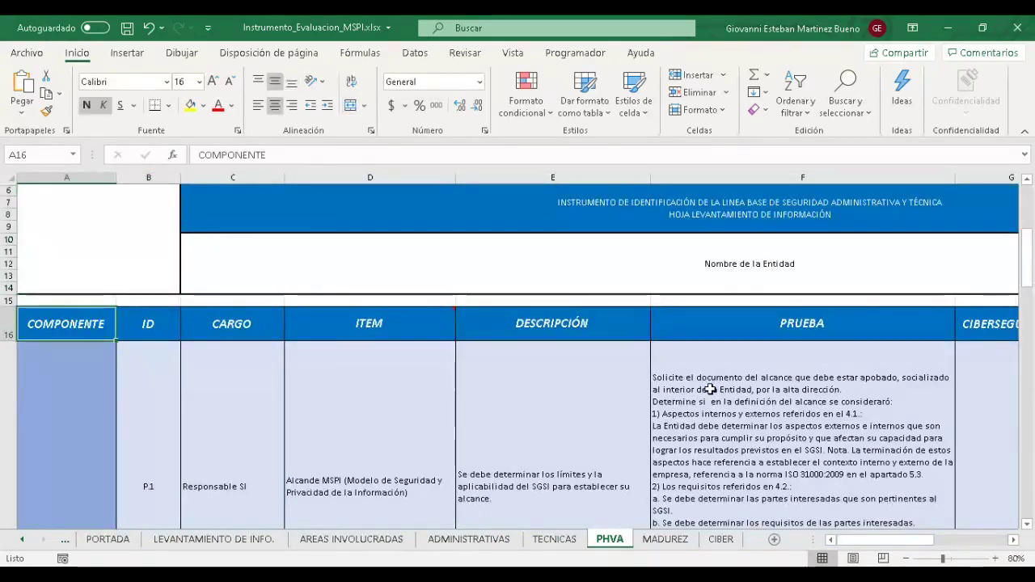
key(Right)
key(Right)
key(Right)
key(Up)
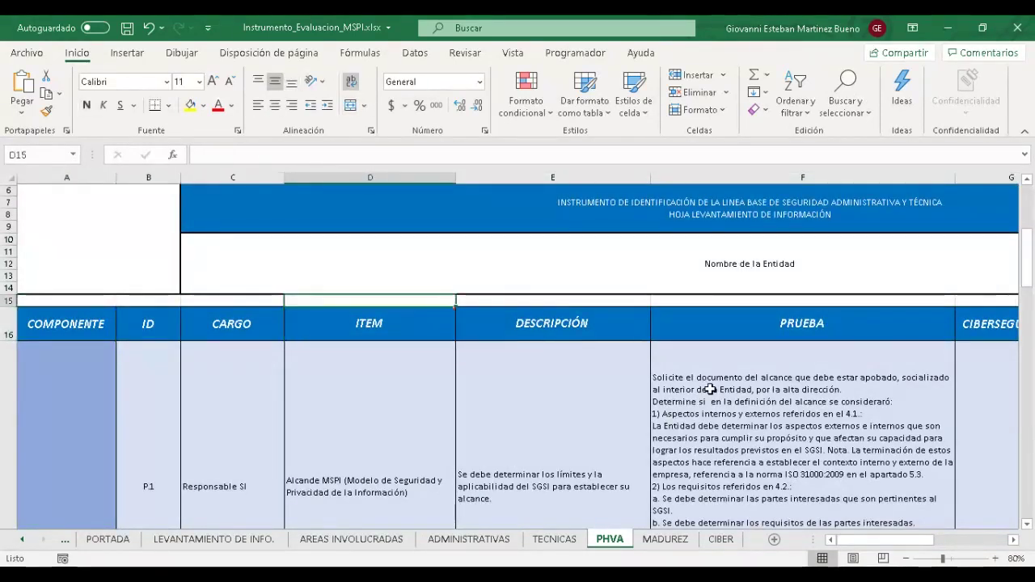
key(Up)
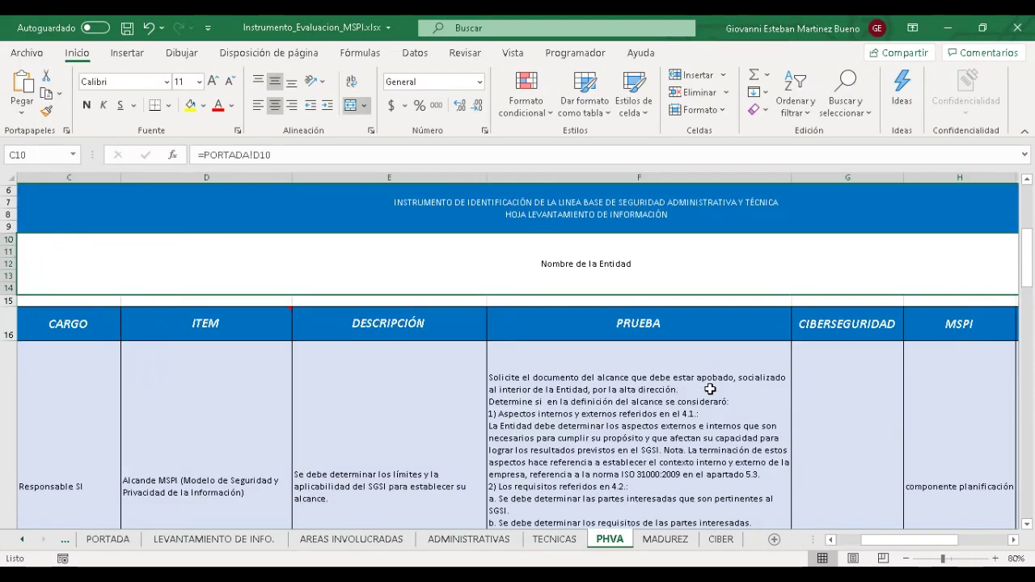
Step: Read across the MSPI scope row in PHVA past its MSPI component, and continue down to the security and privacy policies item
key(Down)
key(Down)
key(Down)
key(Down)
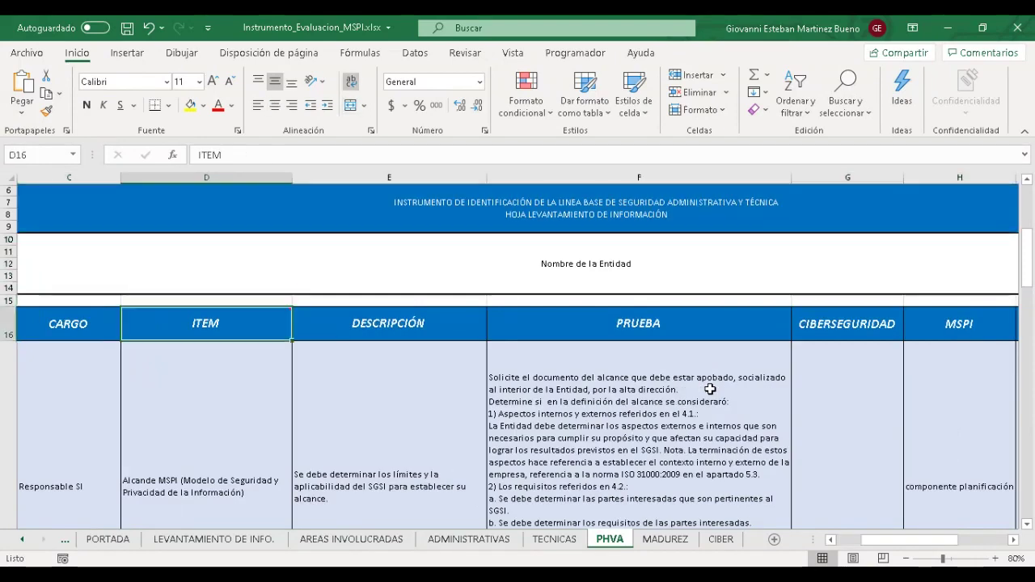
key(Up)
key(shift+space)
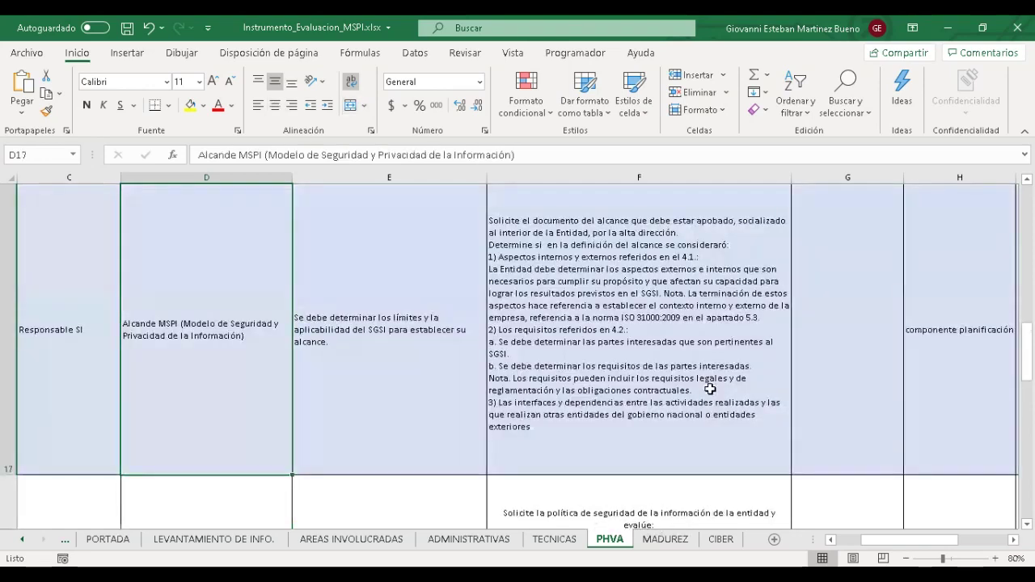
key(Tab)
key(Tab)
key(Tab)
key(Tab)
key(Tab)
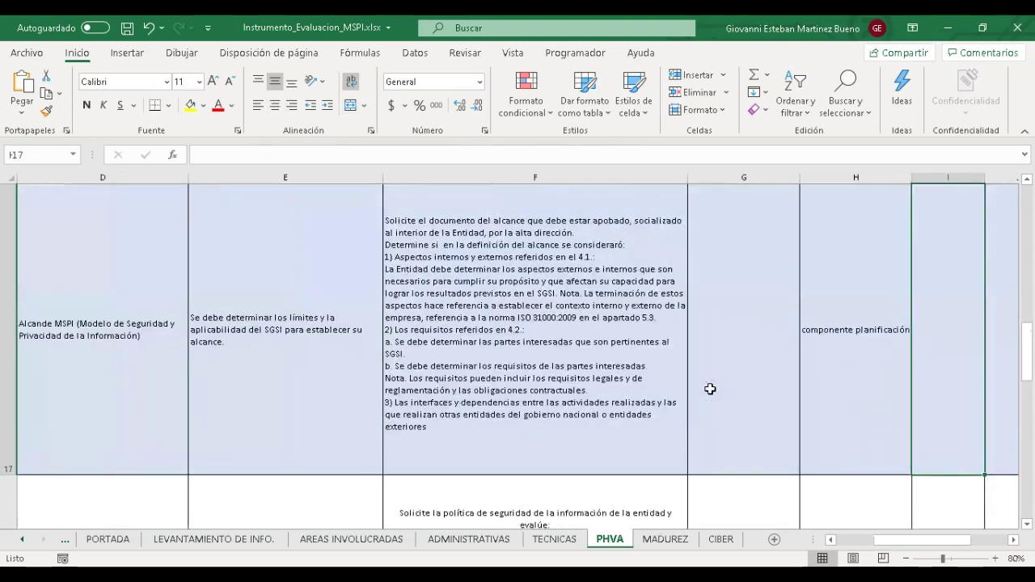
key(Down)
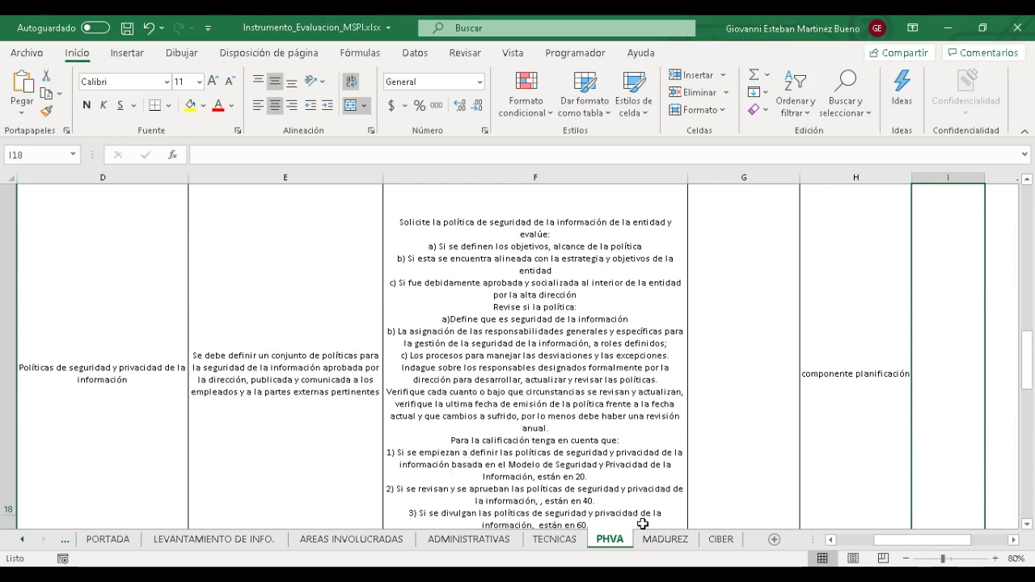
Step: Open the MADUREZ sheet and select column H of requirement R31 to begin reviewing the maturity levels
click(661, 540)
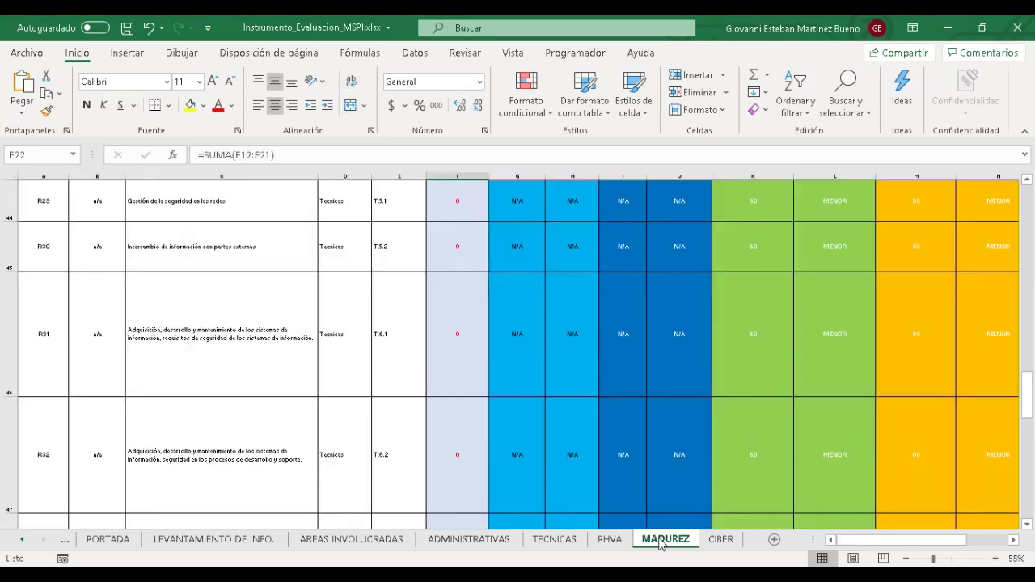
click(578, 370)
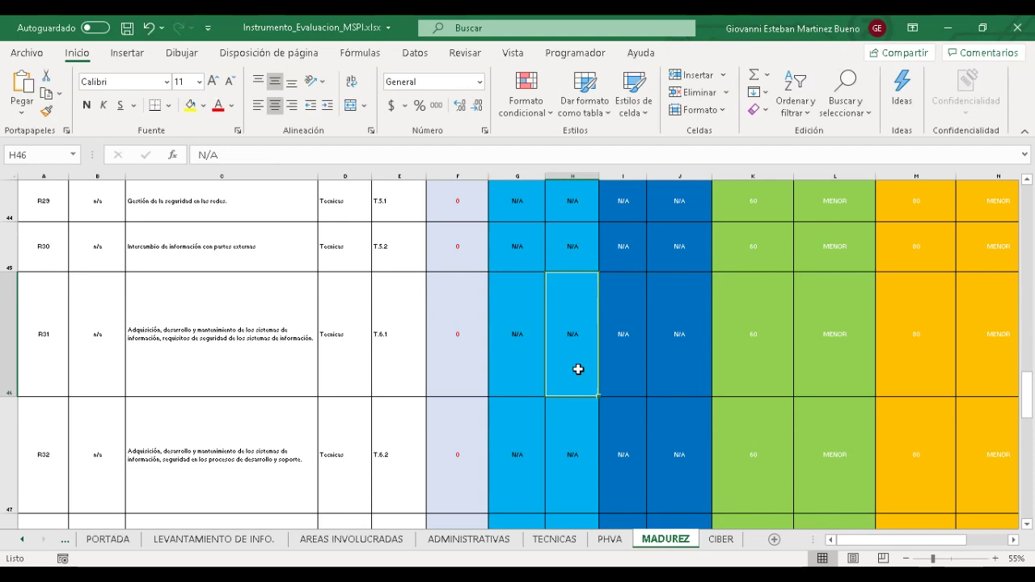